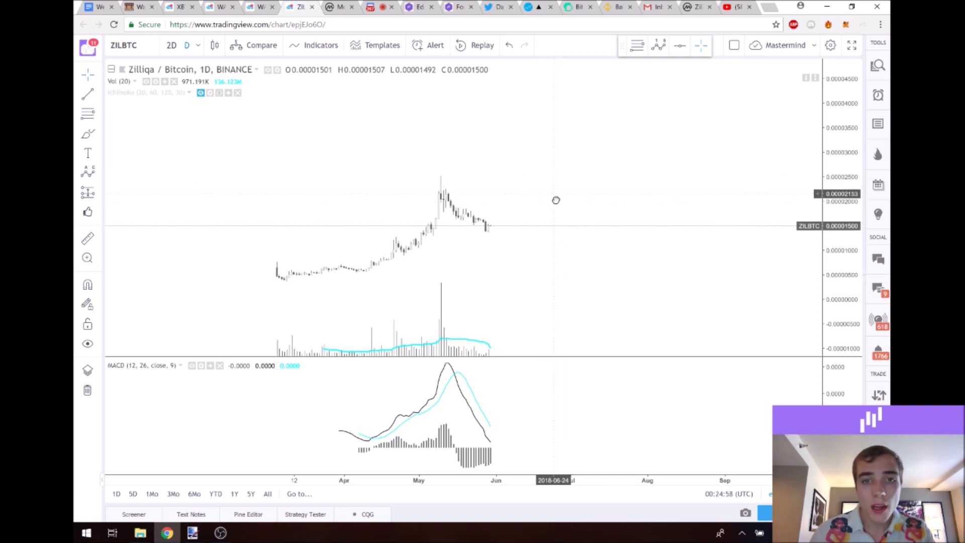
# - Review the CoinMarketCap volume rankings and Zilliqa's price, market cap, volume and supply page
pyautogui.moveTo(556, 200); pyautogui.dragTo(515, 188)
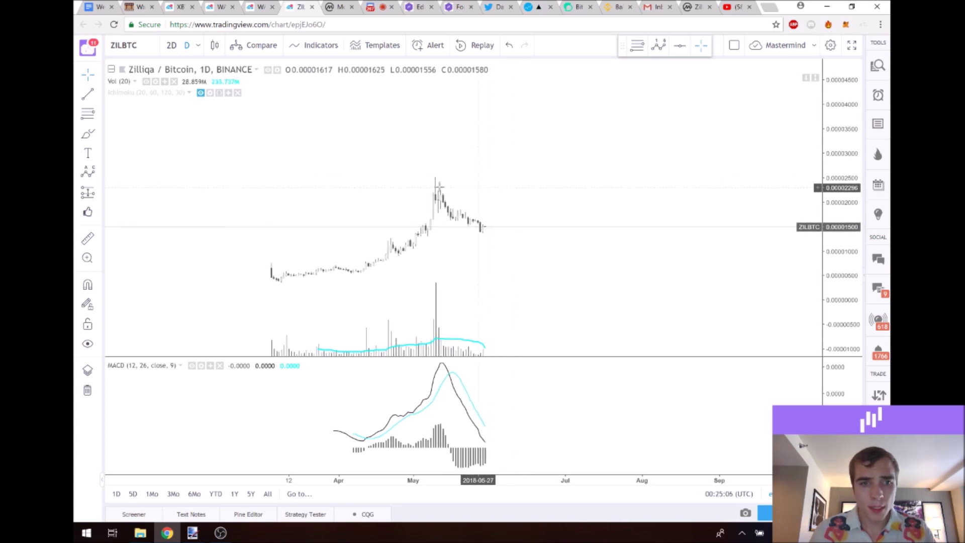
pyautogui.click(340, 5)
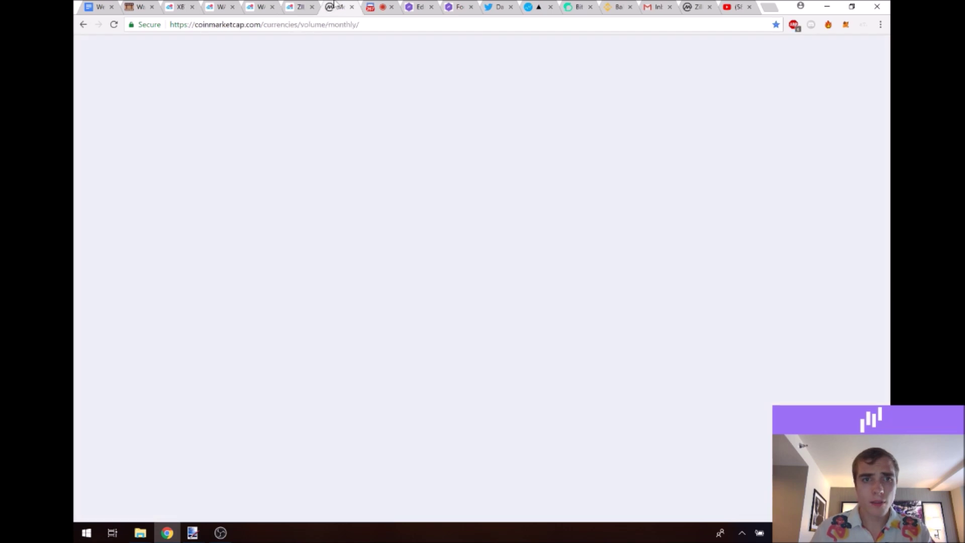
pyautogui.scroll(2, 439, 155)
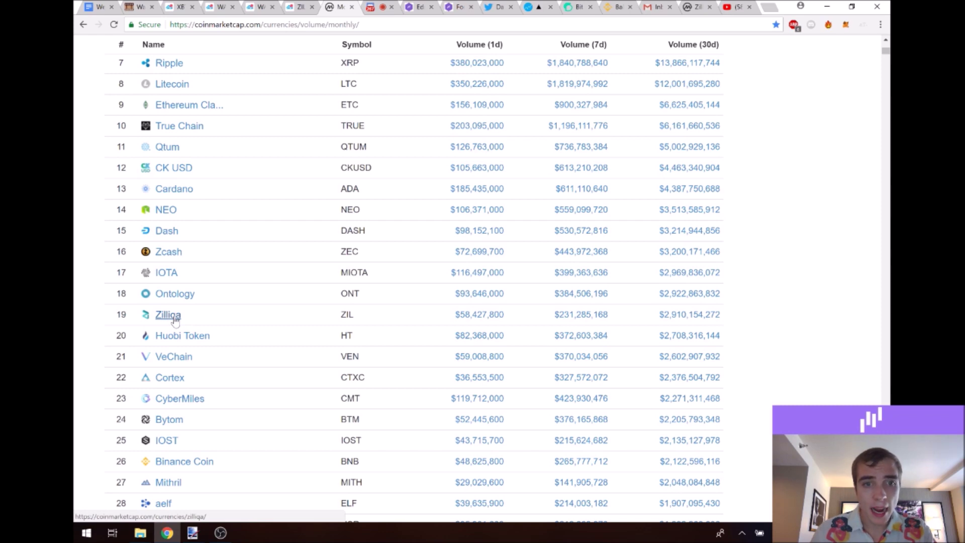
pyautogui.scroll(4, 506, 313)
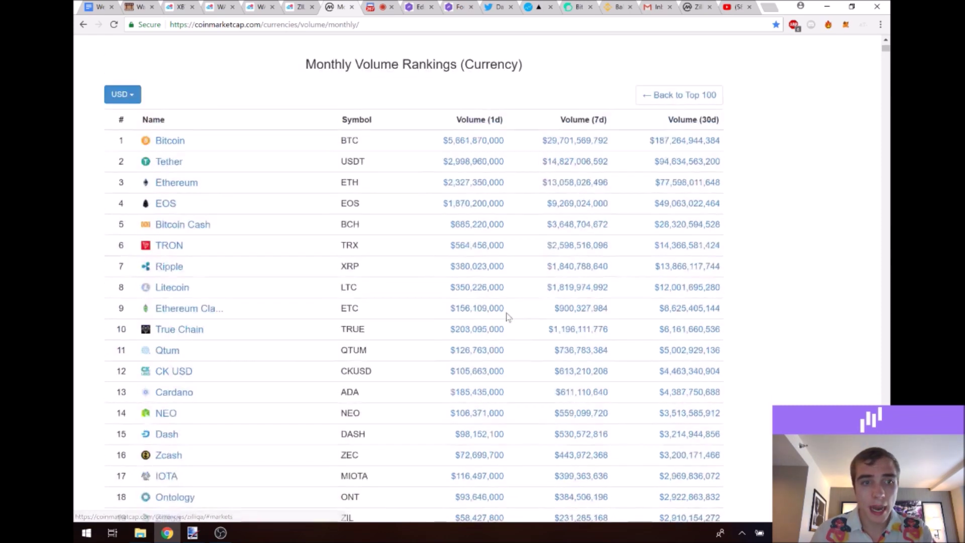
pyautogui.scroll(-7, 326, 341)
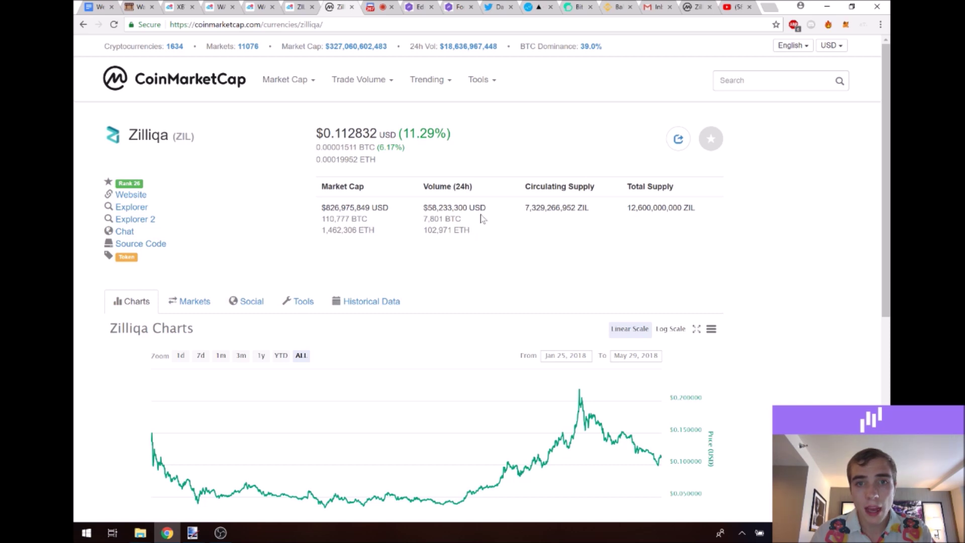
pyautogui.scroll(-1, 621, 233)
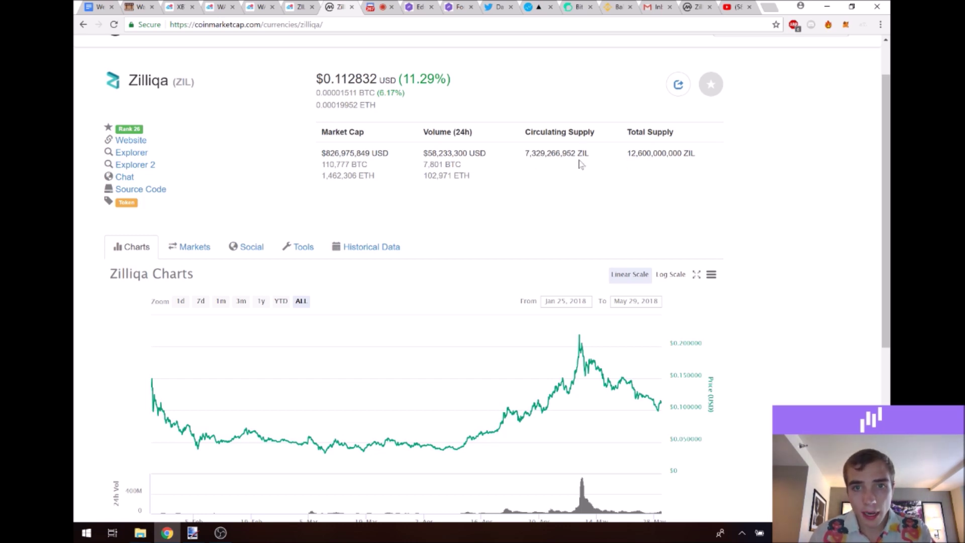
pyautogui.scroll(-5, 607, 176)
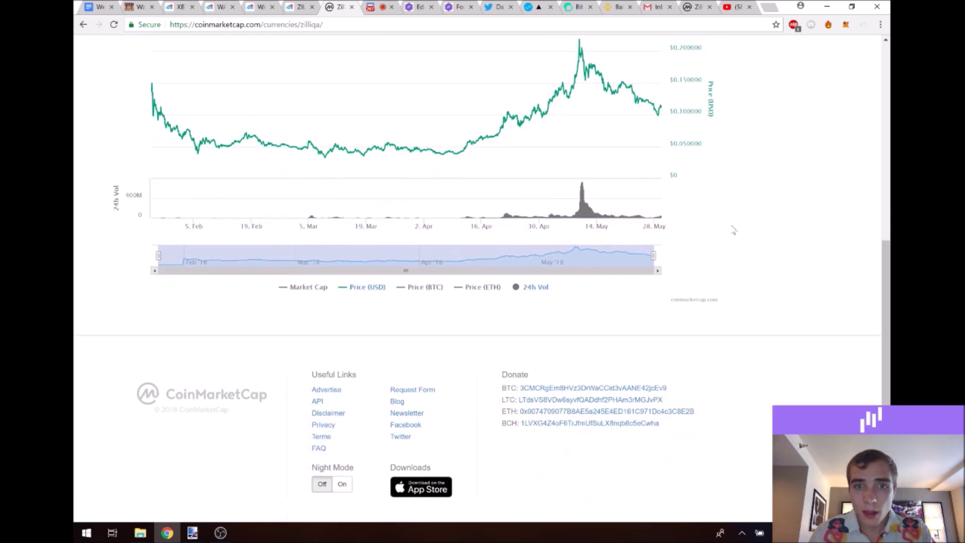
pyautogui.scroll(6, 760, 250)
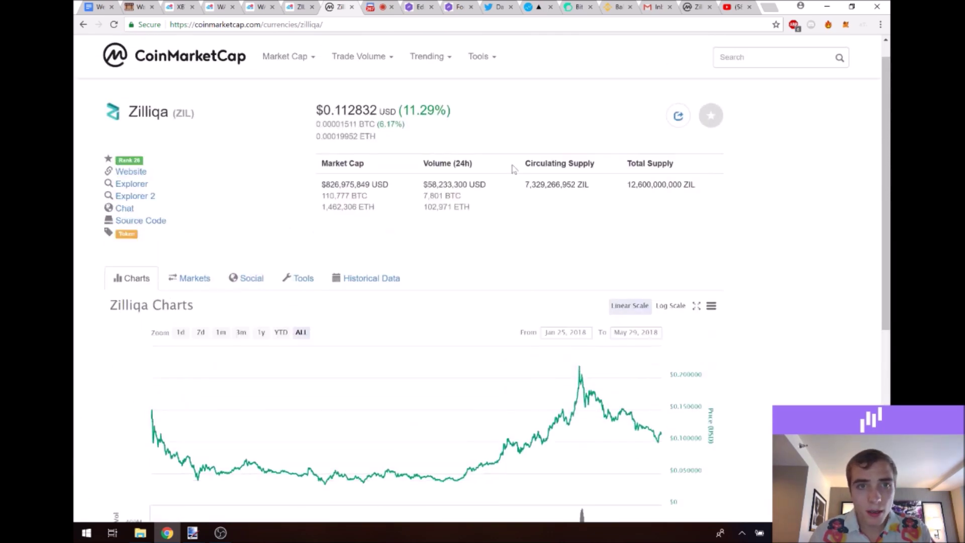
pyautogui.click(301, 7)
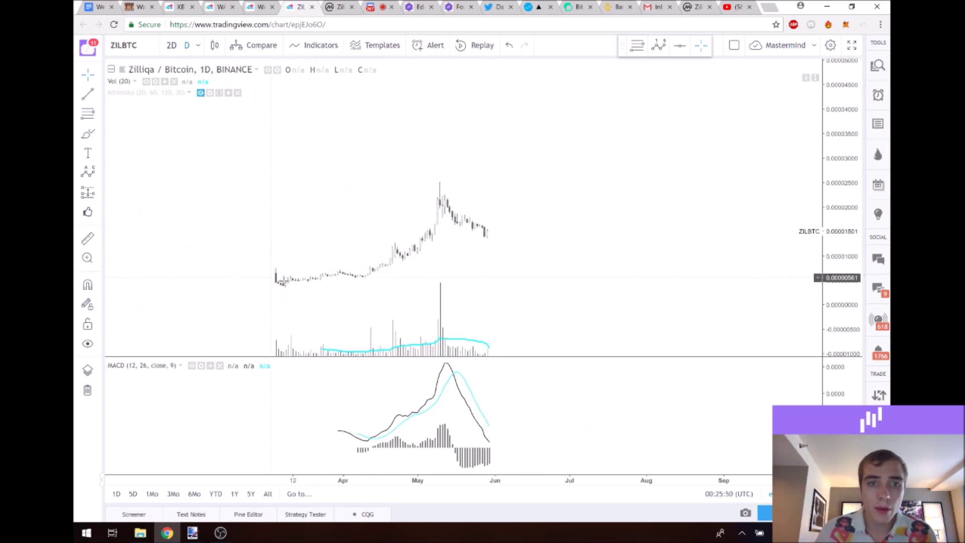
# - Measure the 612.93% ZIL/BTC rise from the March low to the May peak, then delete it
pyautogui.scroll(-3, 541, 226)
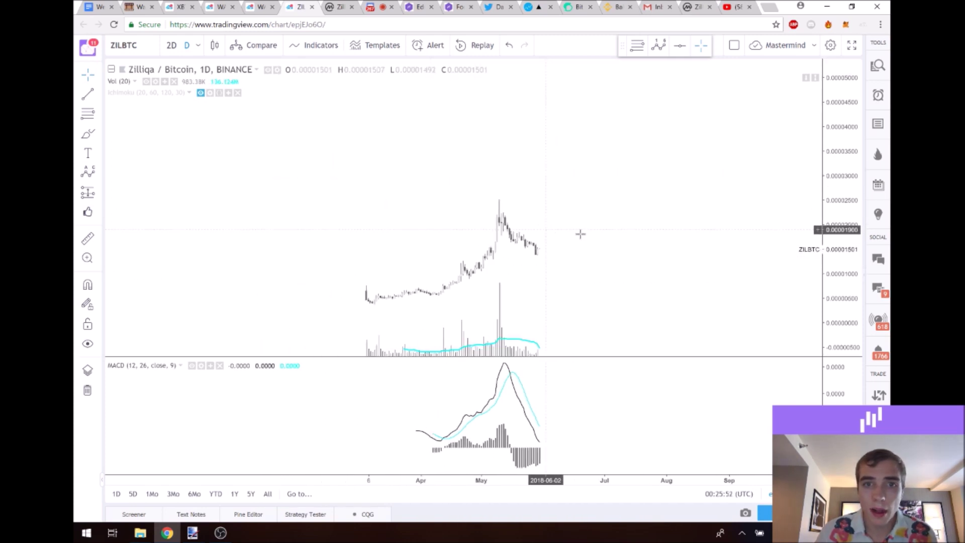
pyautogui.scroll(1, 589, 233)
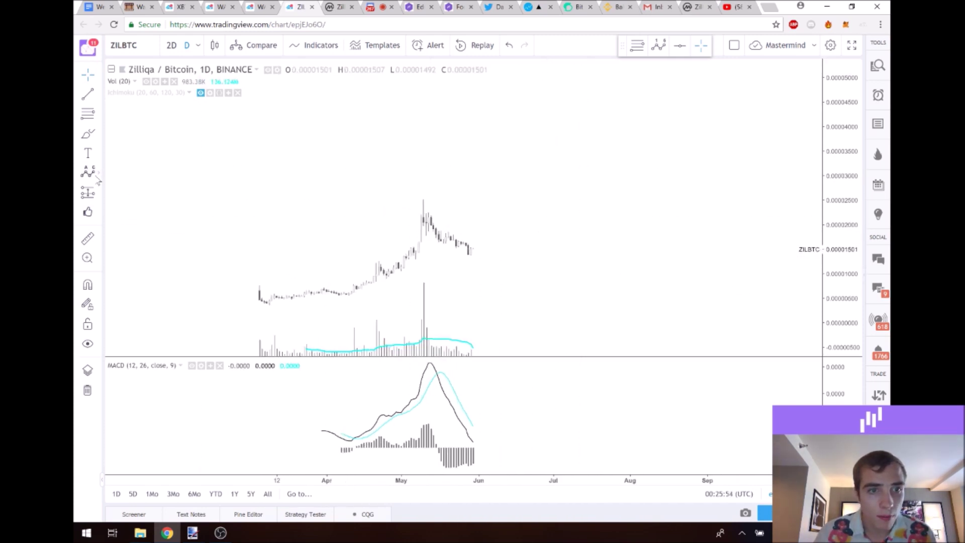
pyautogui.click(102, 177)
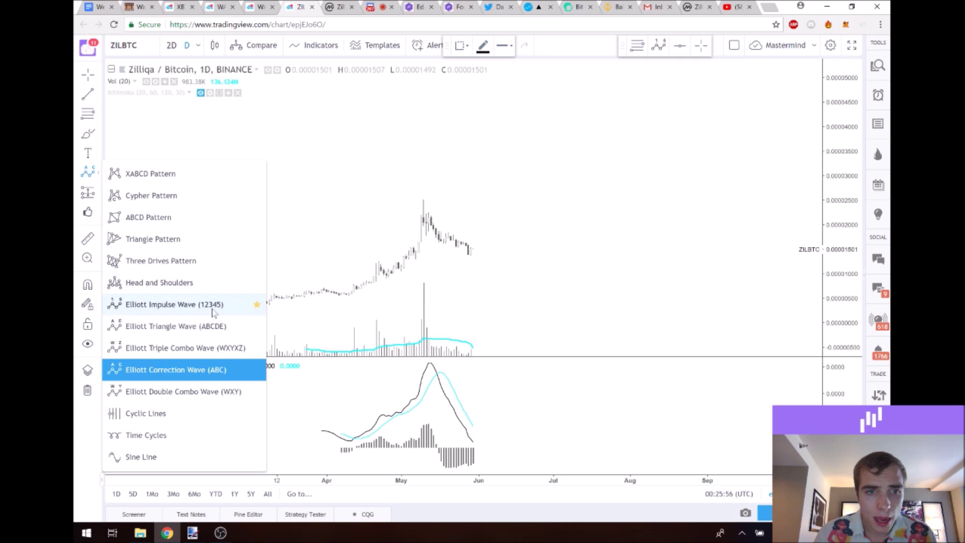
pyautogui.click(98, 193)
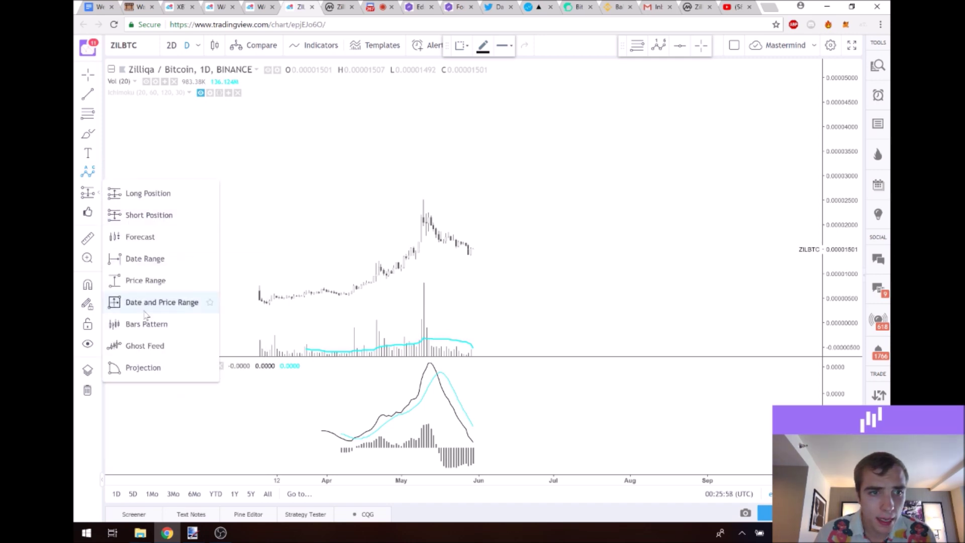
pyautogui.click(157, 282)
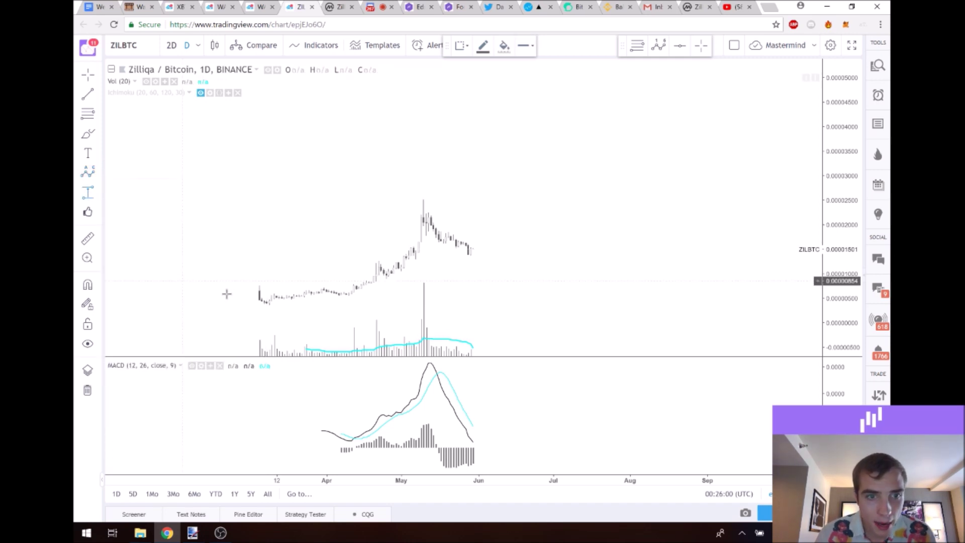
pyautogui.click(265, 303)
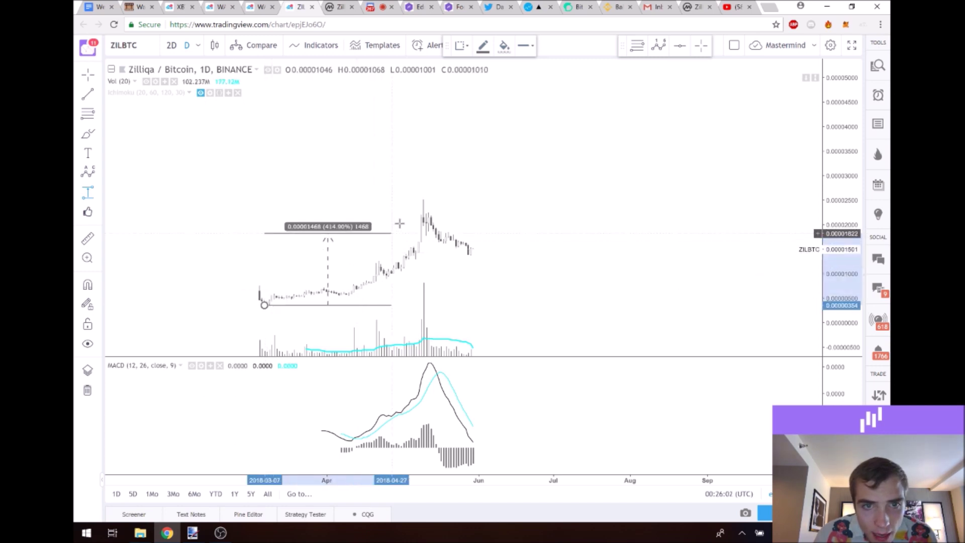
pyautogui.click(421, 199)
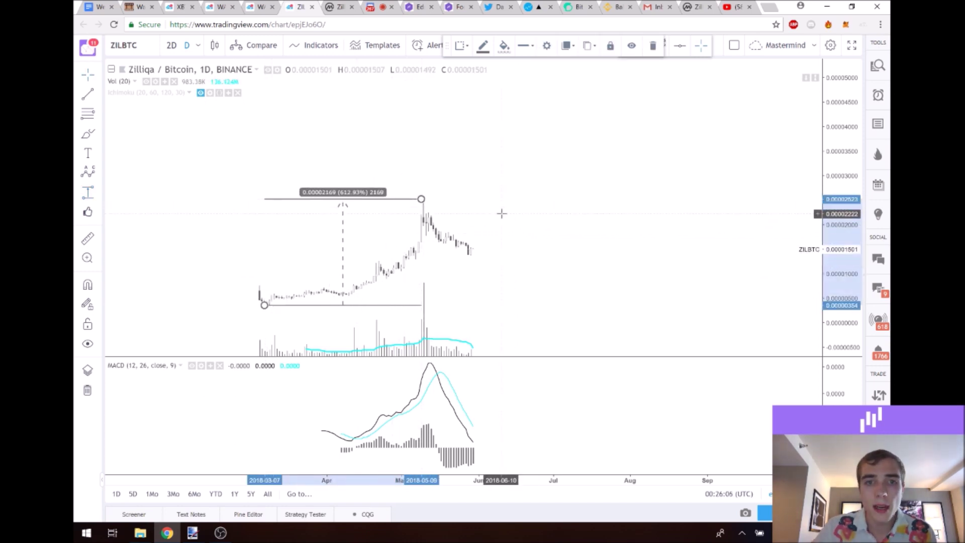
pyautogui.press('Delete')
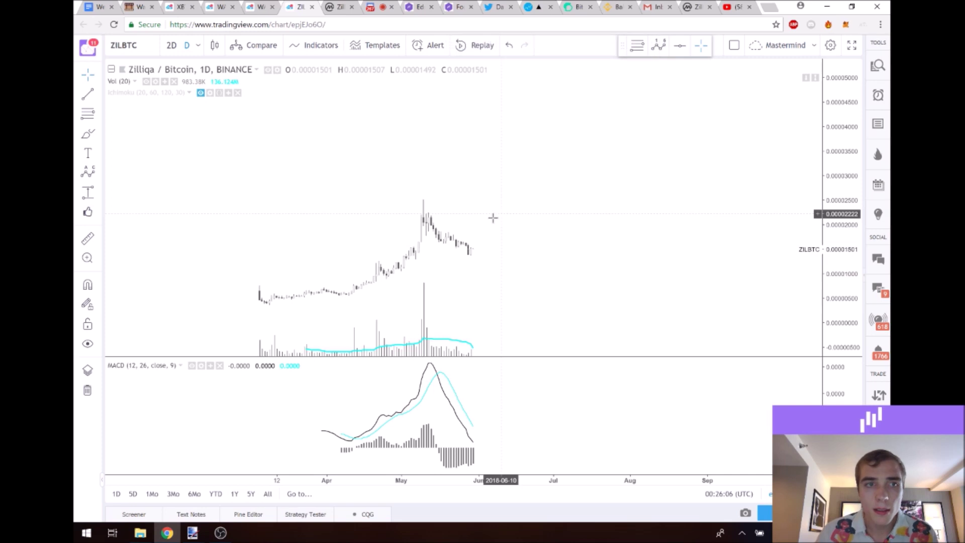
pyautogui.click(96, 177)
# - Label the rally from the March low as an Elliott impulse wave (1)–(5) peaking in May
pyautogui.click(188, 303)
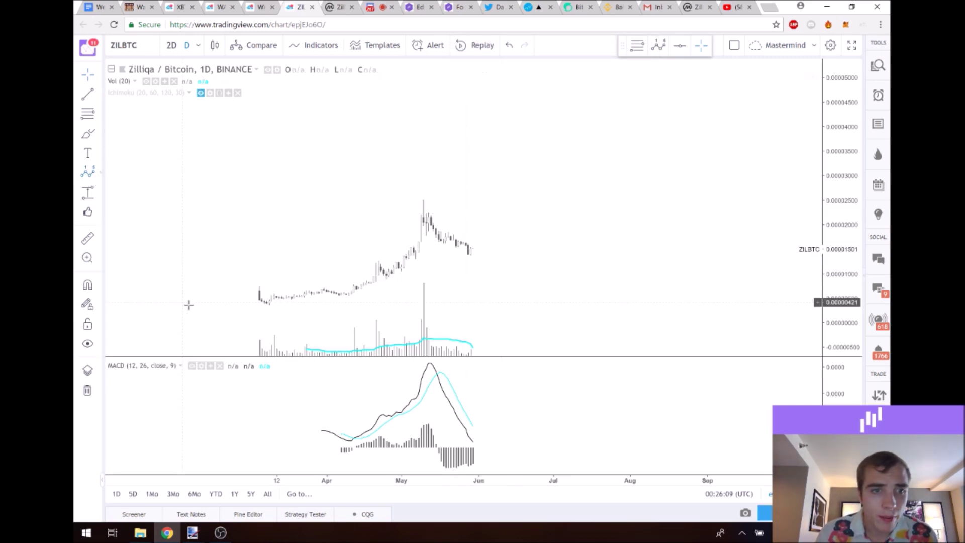
pyautogui.click(266, 302)
pyautogui.click(294, 292)
pyautogui.click(301, 297)
pyautogui.click(381, 262)
pyautogui.click(389, 277)
pyautogui.click(424, 201)
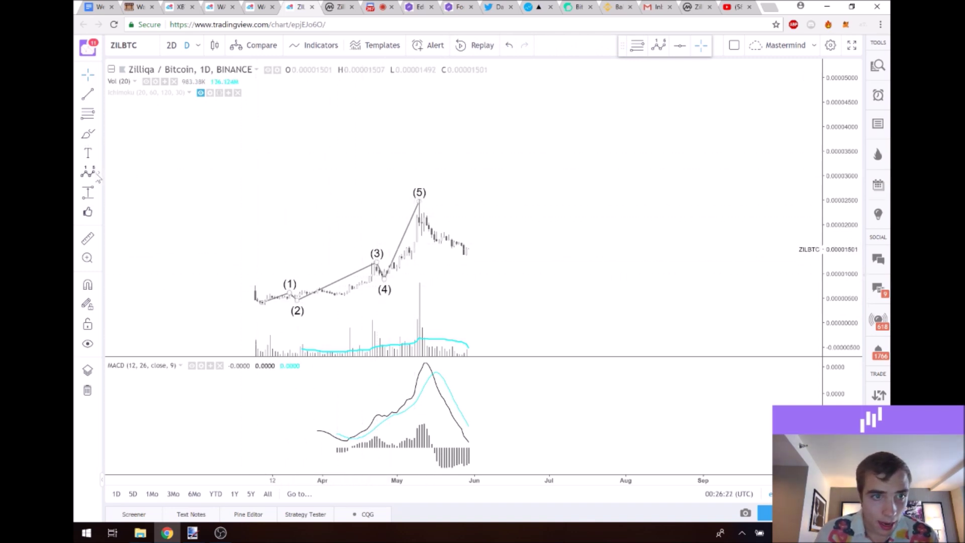
# - Add an Elliott (A)(B)(C) correction from the (5) peak down to the latest low
pyautogui.click(98, 177)
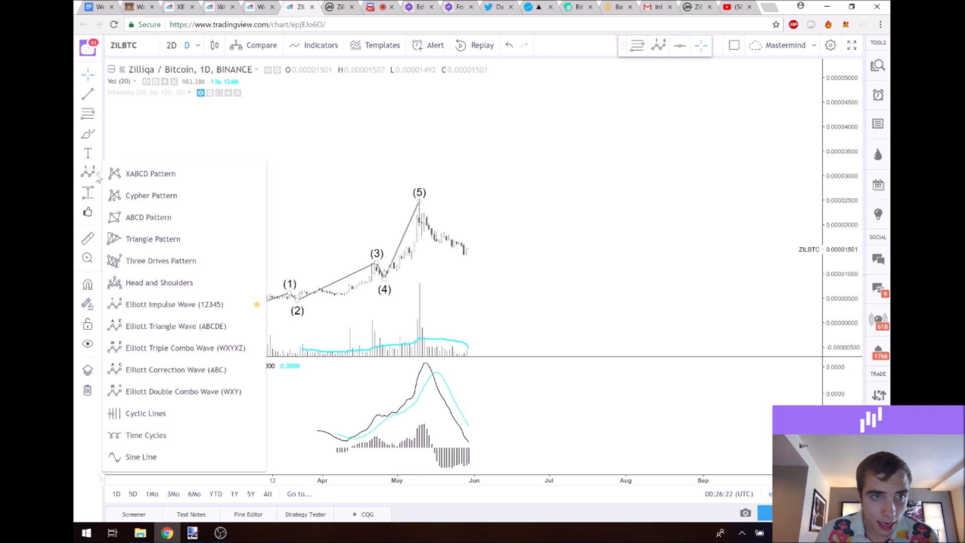
pyautogui.click(169, 370)
pyautogui.click(419, 200)
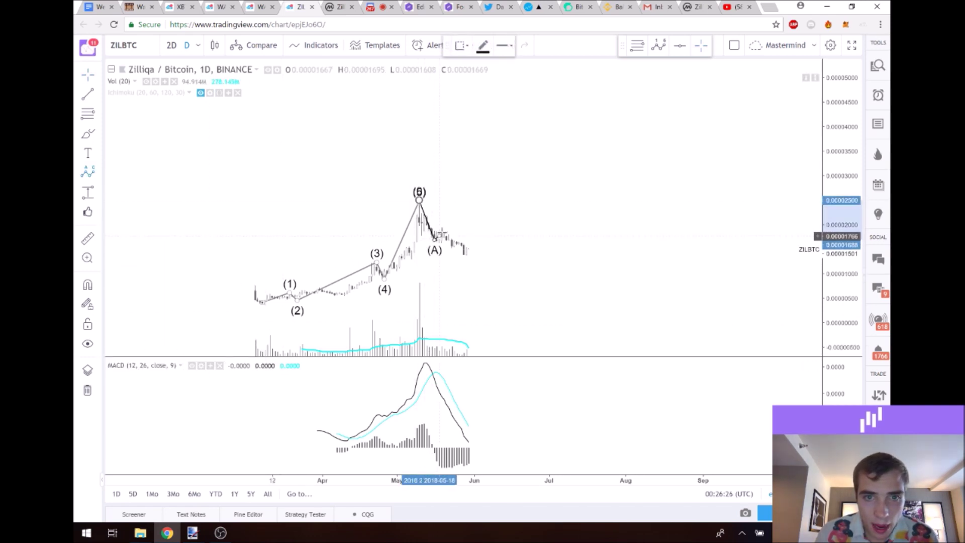
pyautogui.click(434, 240)
pyautogui.click(443, 231)
pyautogui.click(471, 257)
# - Draw a Fibonacci retracement from the March low to the May peak, then delete it
pyautogui.moveTo(468, 196)
pyautogui.mouseDown()
pyautogui.moveTo(498, 212)
pyautogui.moveTo(478, 213)
pyautogui.mouseUp()
pyautogui.scroll(-1, 499, 224)
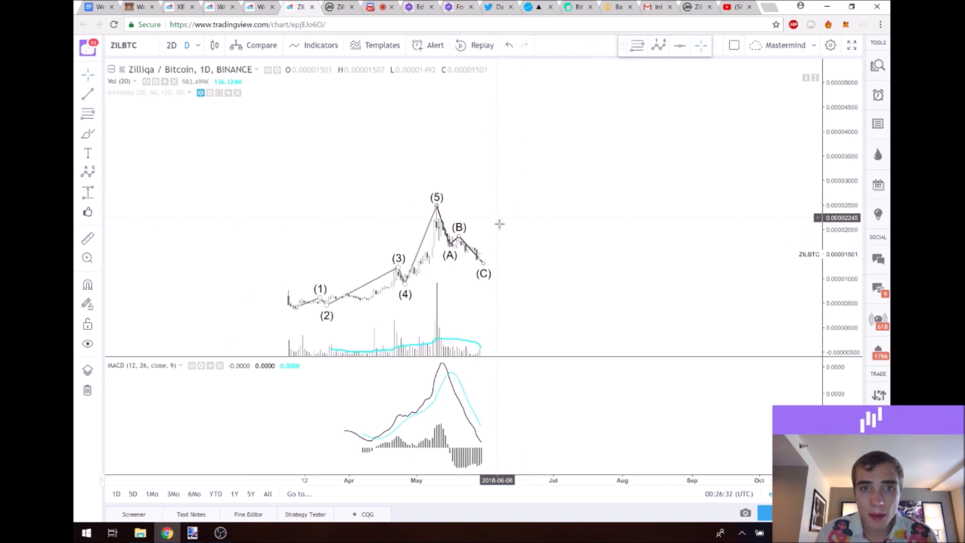
pyautogui.moveTo(659, 237); pyautogui.dragTo(558, 266)
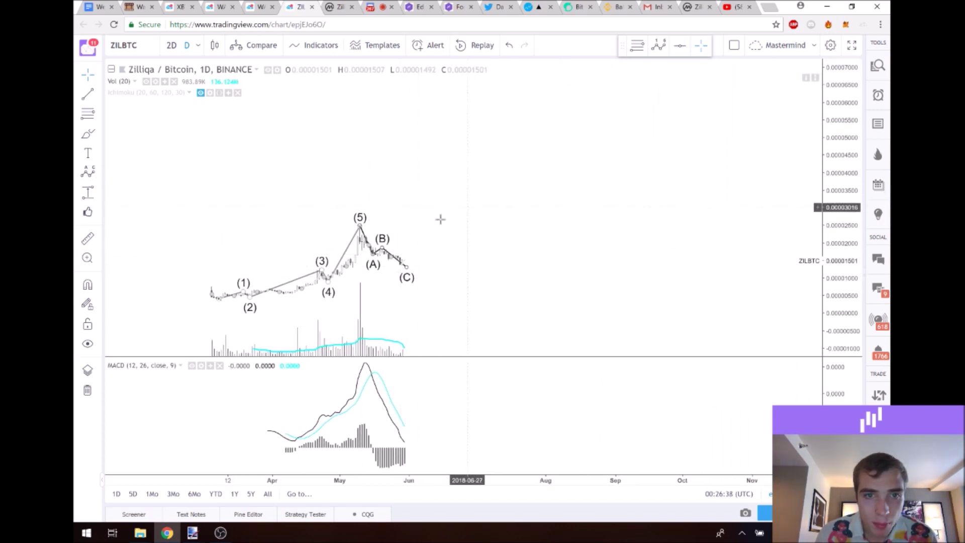
pyautogui.click(87, 114)
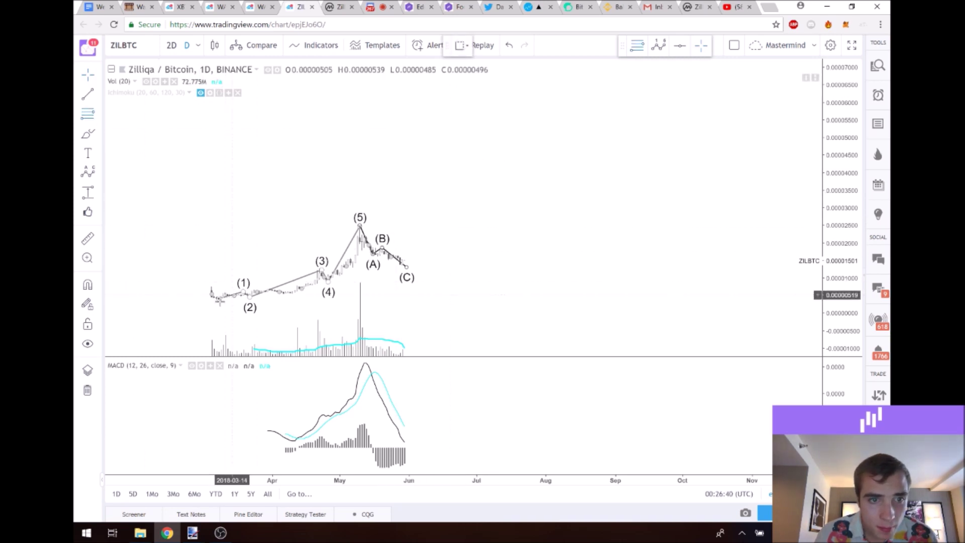
pyautogui.click(213, 298)
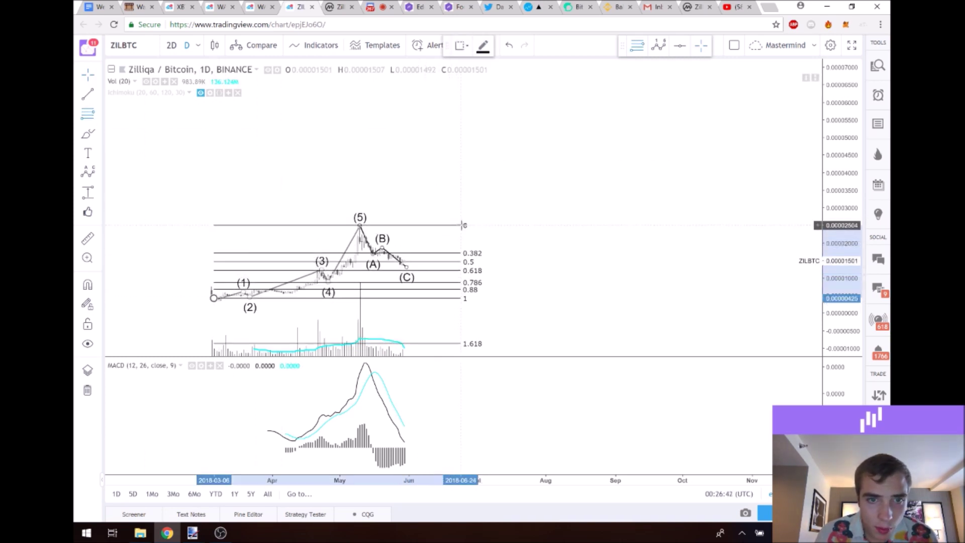
pyautogui.click(460, 225)
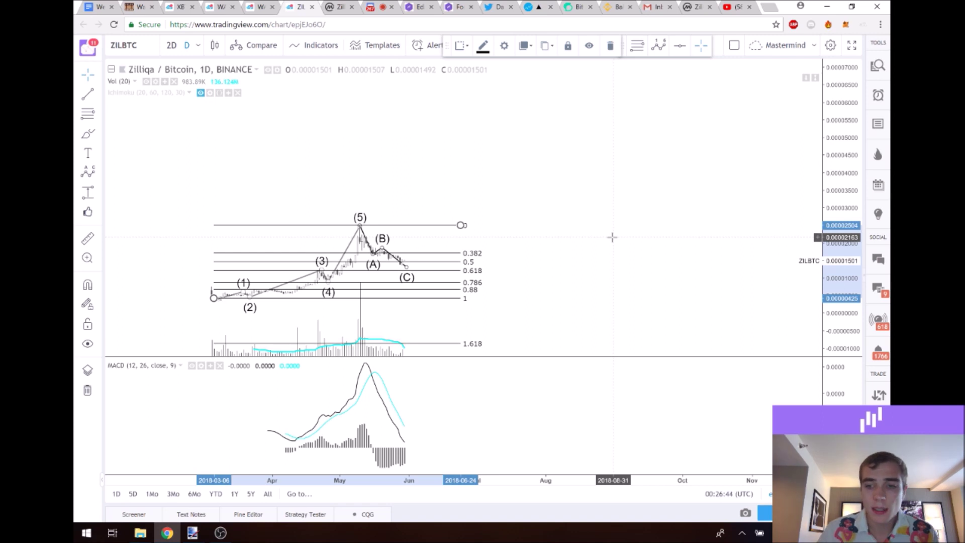
pyautogui.press('Delete')
pyautogui.hscroll(-5, 586, 216)
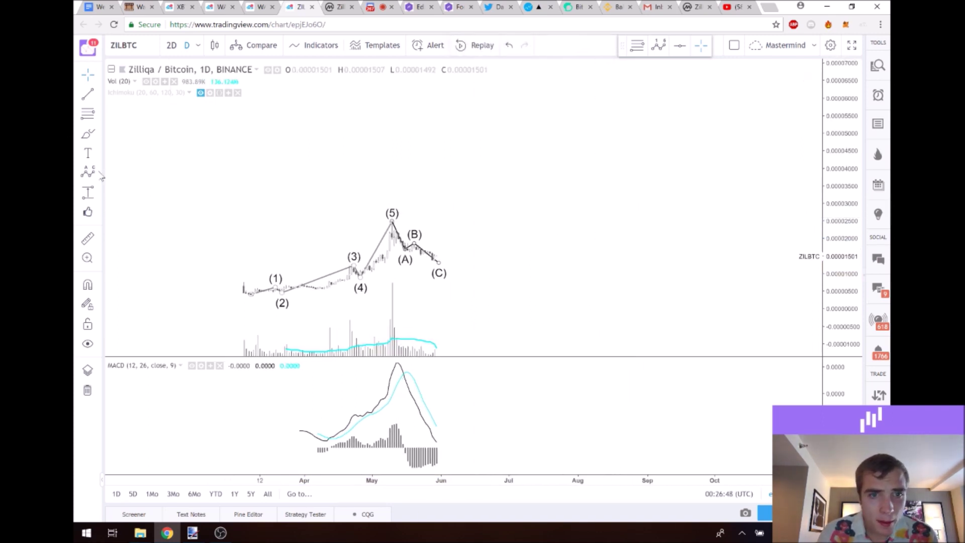
pyautogui.click(100, 176)
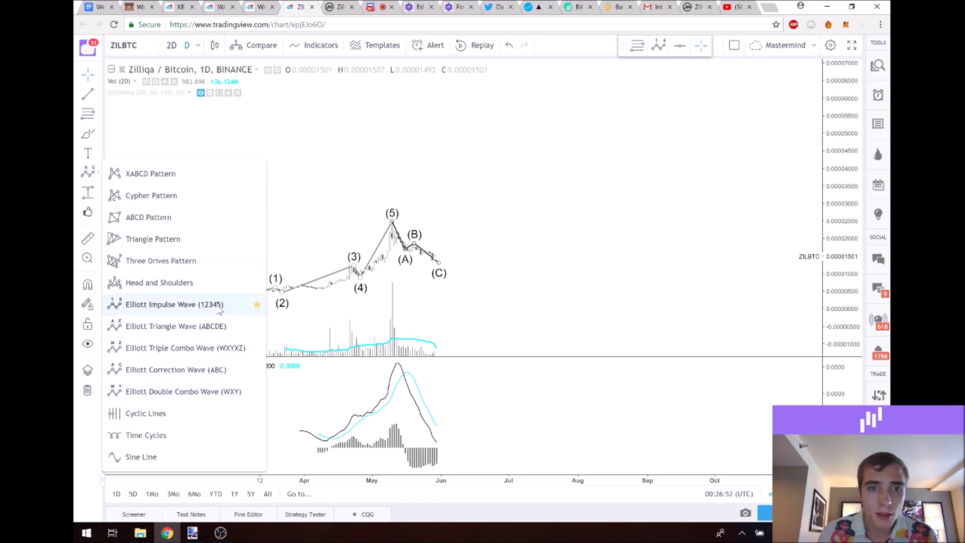
# - Draw a new Elliott impulse wave (1)–(5) projecting upward from the (C) low into September
pyautogui.click(221, 310)
pyautogui.click(438, 260)
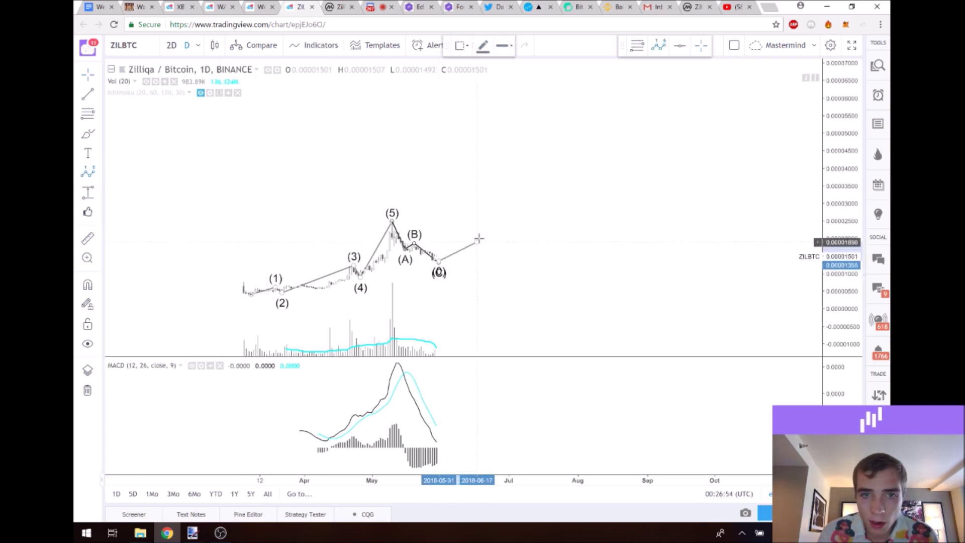
pyautogui.click(490, 251)
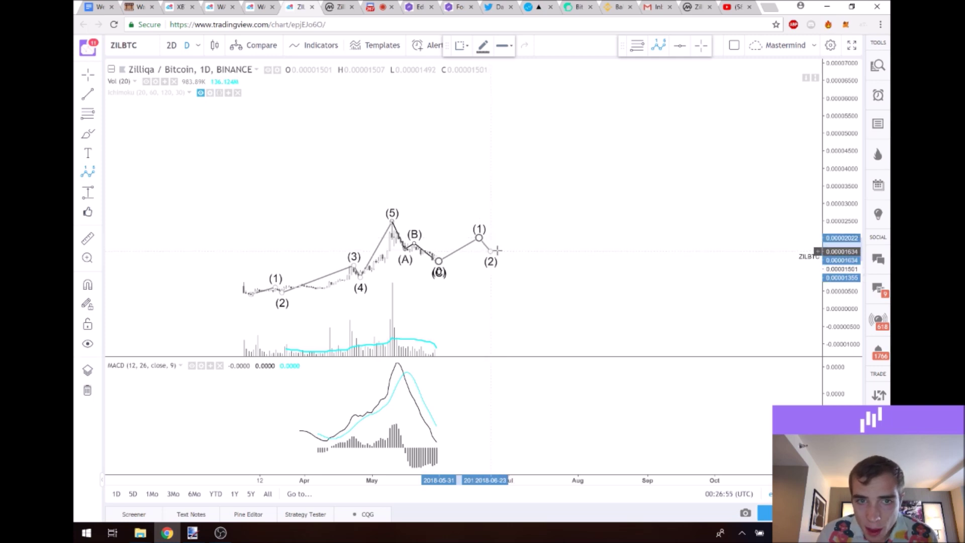
pyautogui.click(596, 152)
pyautogui.click(625, 181)
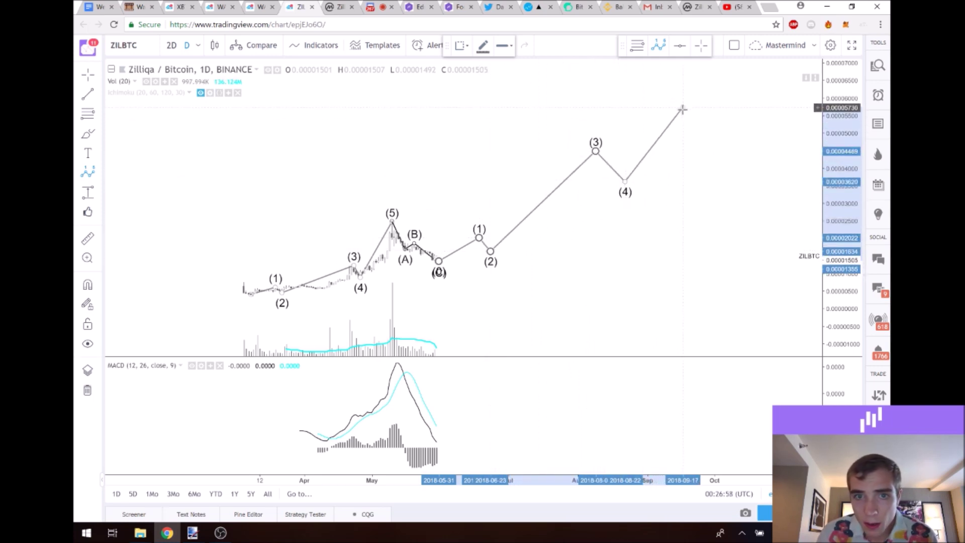
pyautogui.click(680, 109)
# - Lower projected wave points (3), (4) and (5), then start a rising curved arrow past the MACD
pyautogui.moveTo(646, 107); pyautogui.dragTo(642, 112)
pyautogui.moveTo(591, 157); pyautogui.dragTo(593, 205)
pyautogui.click(665, 118)
pyautogui.moveTo(665, 118); pyautogui.dragTo(635, 144)
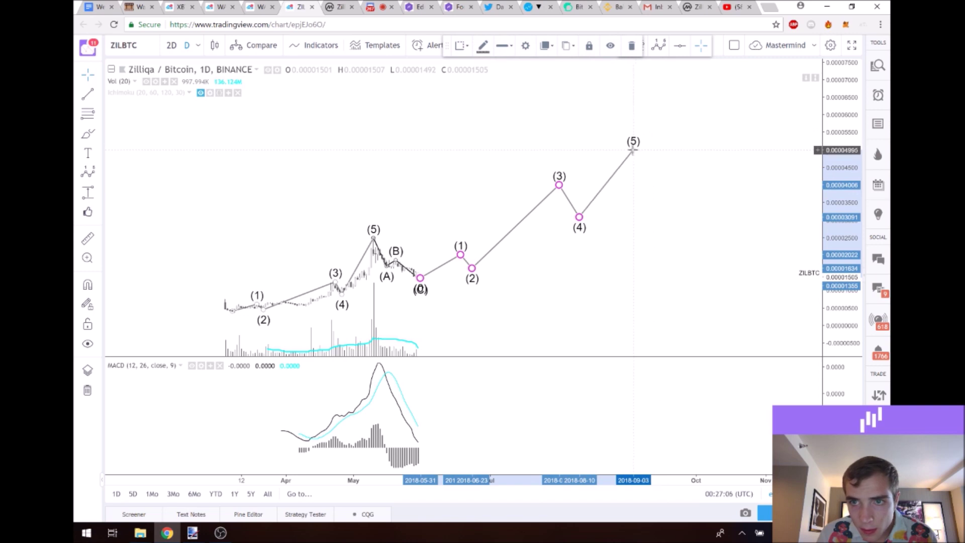
pyautogui.click(605, 135)
pyautogui.moveTo(605, 136); pyautogui.dragTo(638, 118)
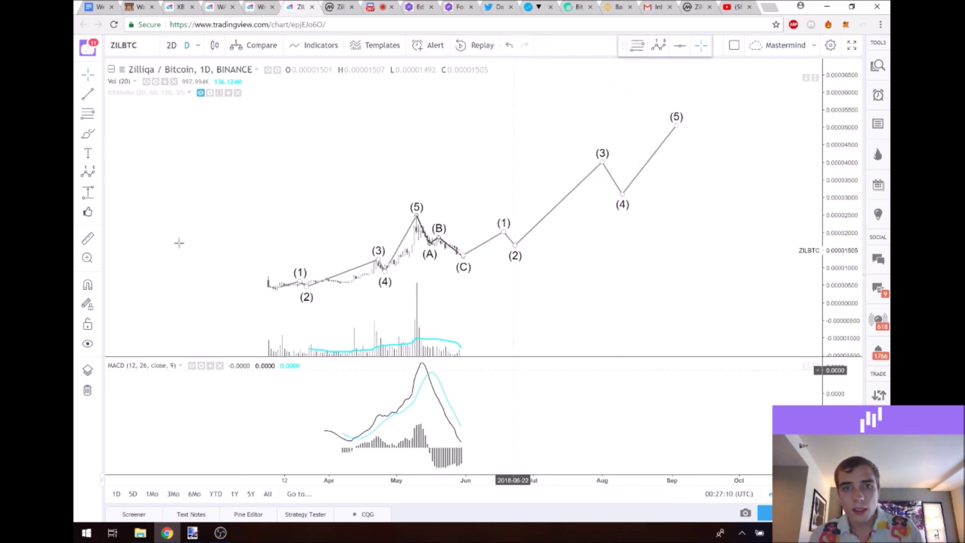
pyautogui.click(88, 133)
pyautogui.moveTo(461, 428); pyautogui.dragTo(468, 421)
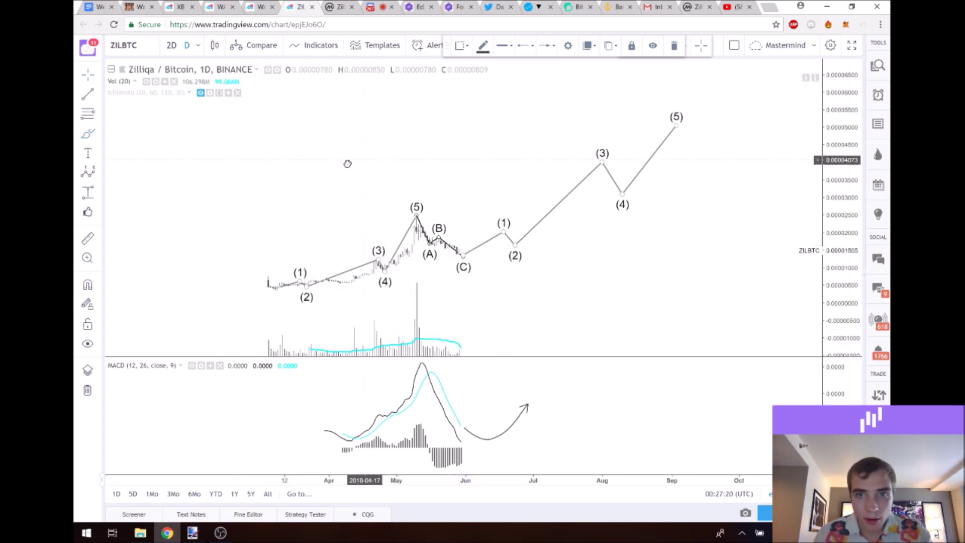
# - Pan and rescale the ZILBTC chart to frame both wave counts, the projected rise and the MACD arrow
pyautogui.moveTo(350, 161); pyautogui.dragTo(333, 161)
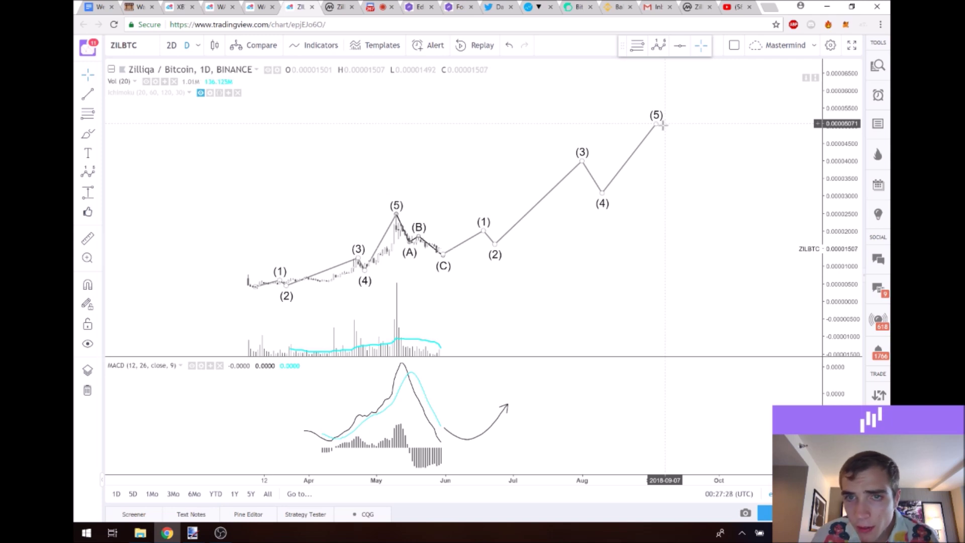
pyautogui.scroll(-1, 442, 216)
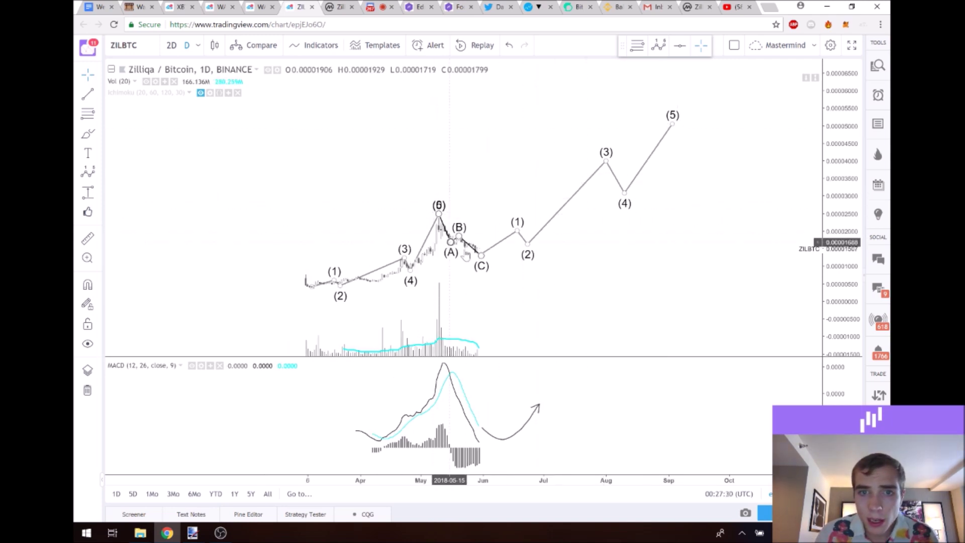
pyautogui.moveTo(583, 133); pyautogui.dragTo(551, 161)
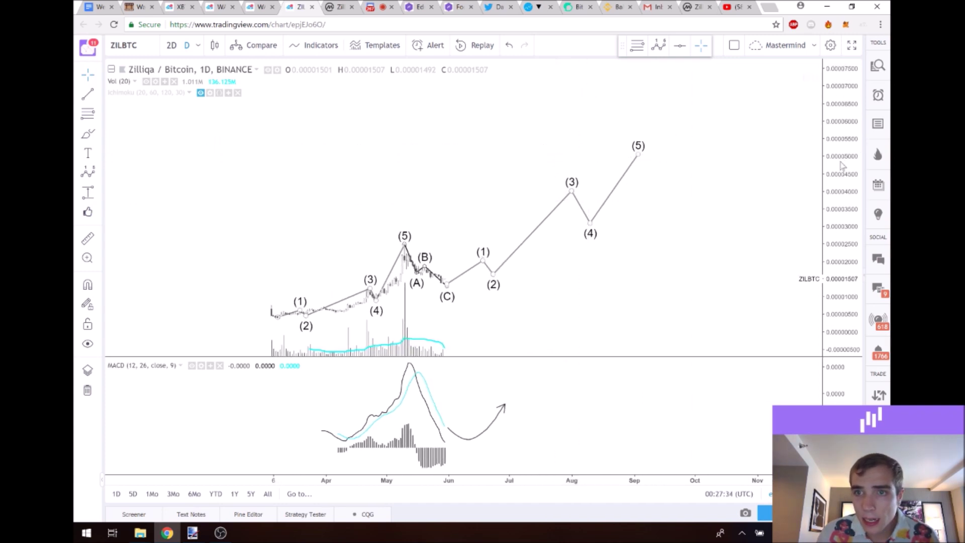
pyautogui.moveTo(555, 100); pyautogui.dragTo(463, 182)
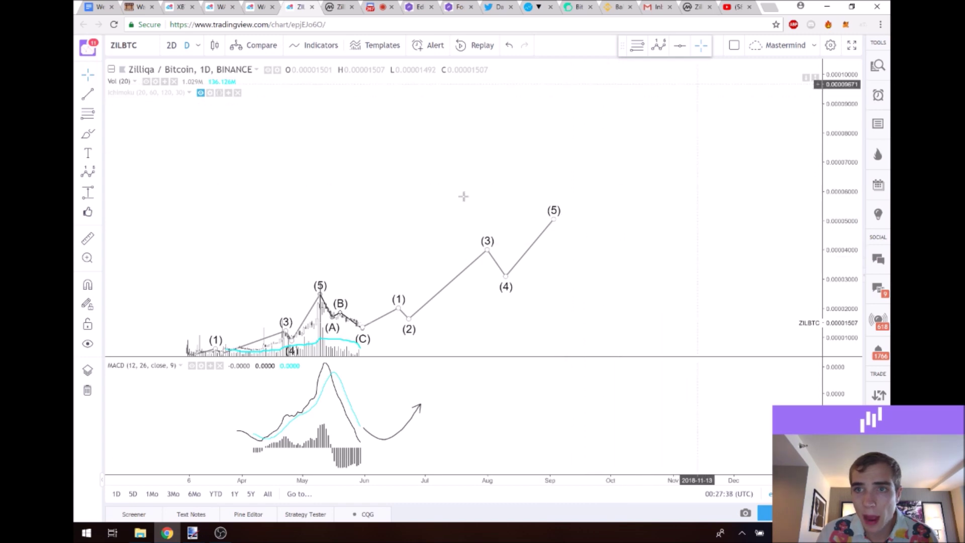
pyautogui.moveTo(463, 196); pyautogui.dragTo(503, 111)
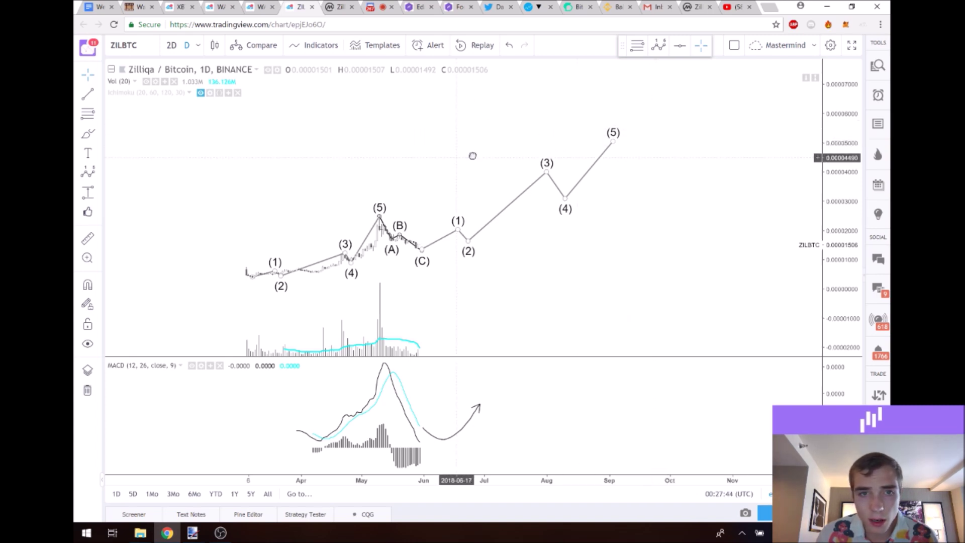
pyautogui.moveTo(471, 155); pyautogui.dragTo(532, 185)
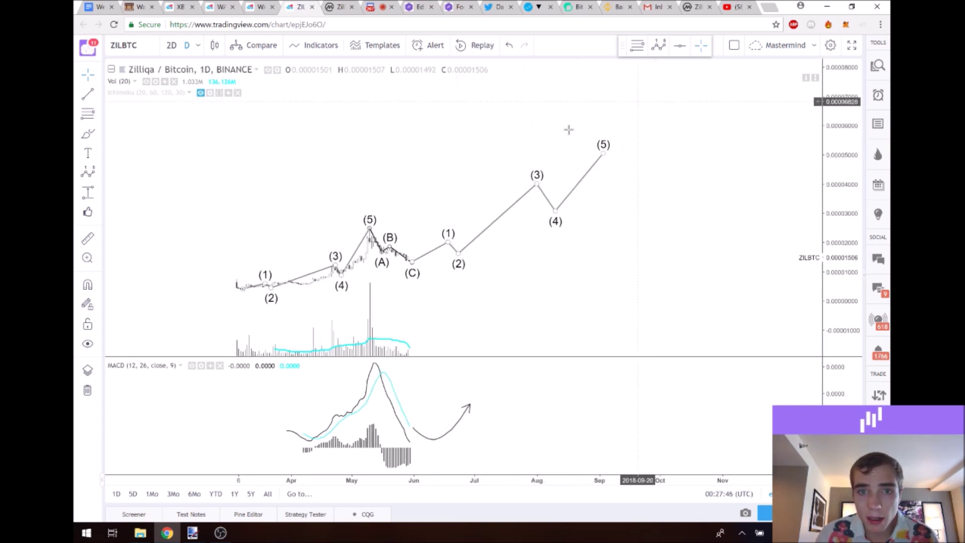
pyautogui.hscroll(2, 591, 167)
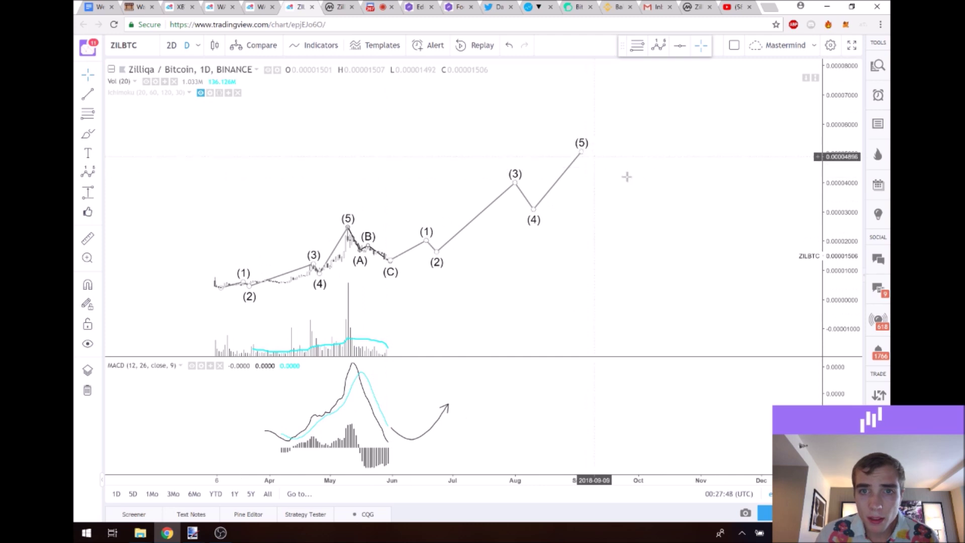
pyautogui.moveTo(422, 191); pyautogui.dragTo(438, 191)
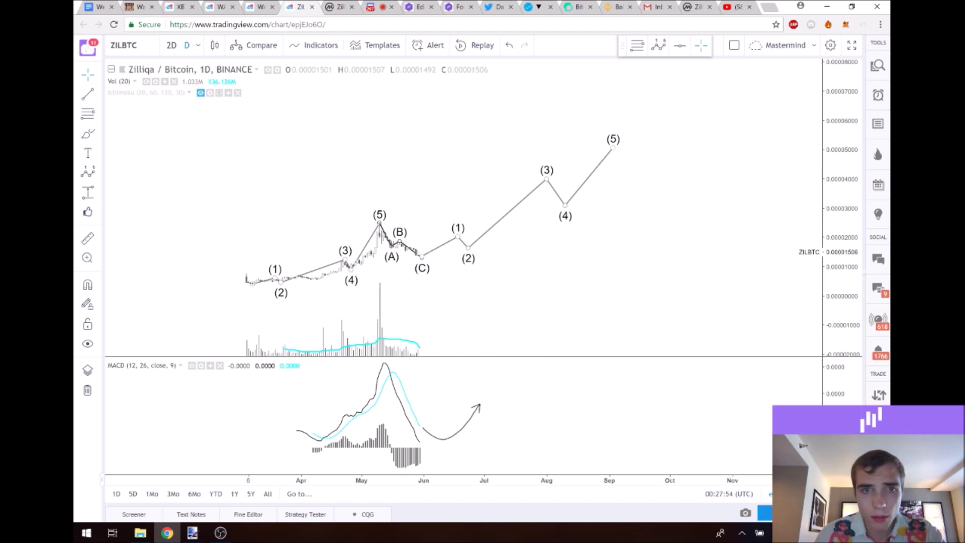
pyautogui.click(765, 512)
# - Title the idea 'Zilliqa 5-19-18' and describe it as 'from start to finish TA'
pyautogui.write('Zil')
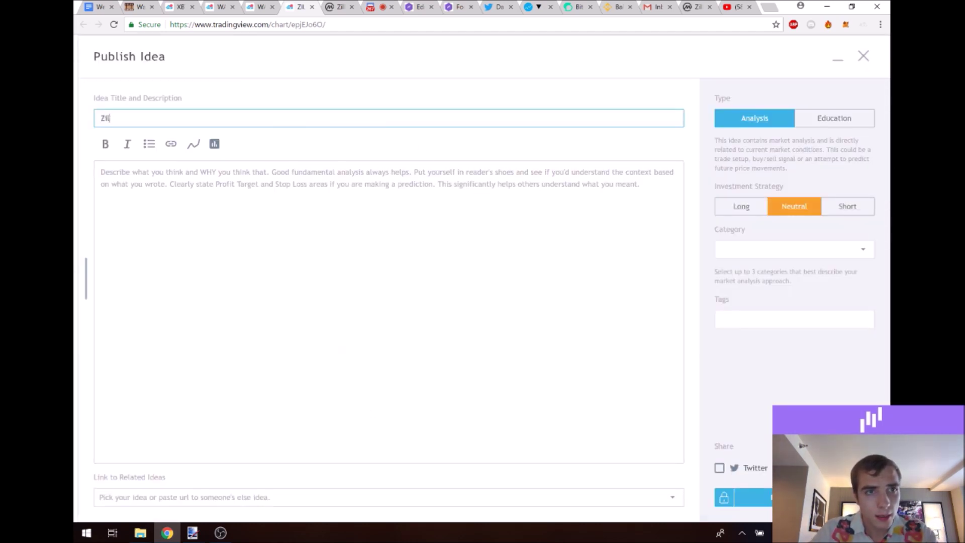
pyautogui.click(337, 7)
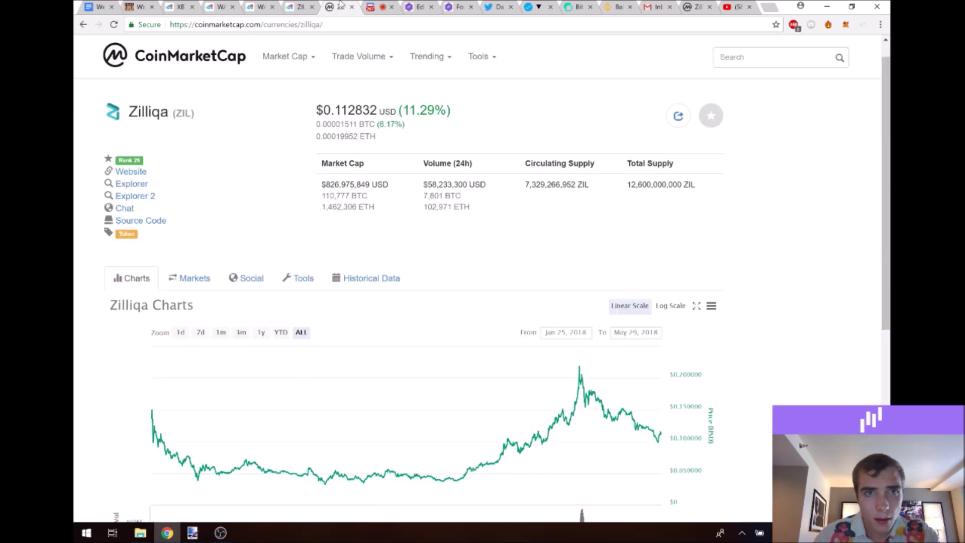
pyautogui.click(296, 5)
pyautogui.write('ll')
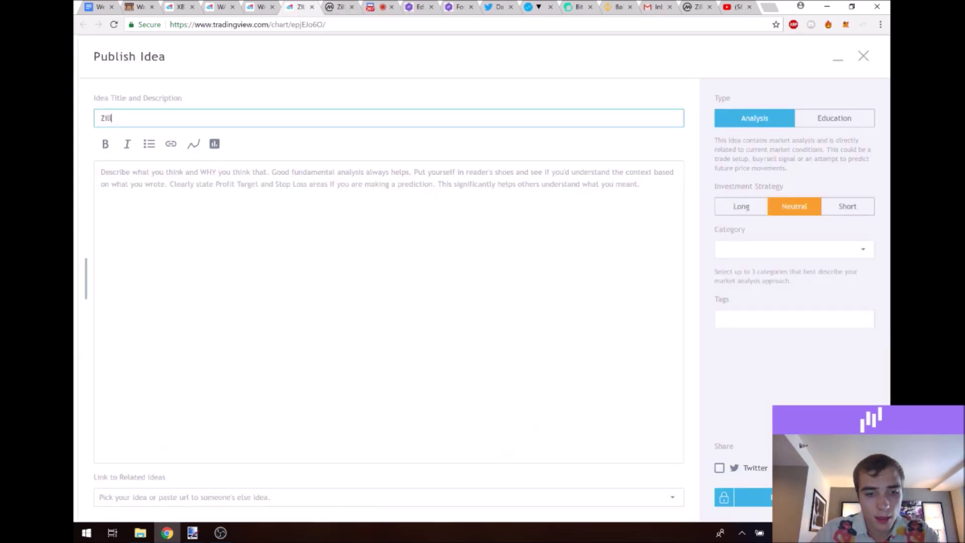
pyautogui.write('iwq')
pyautogui.press('BackSpace')
pyautogui.press('BackSpace')
pyautogui.write('q')
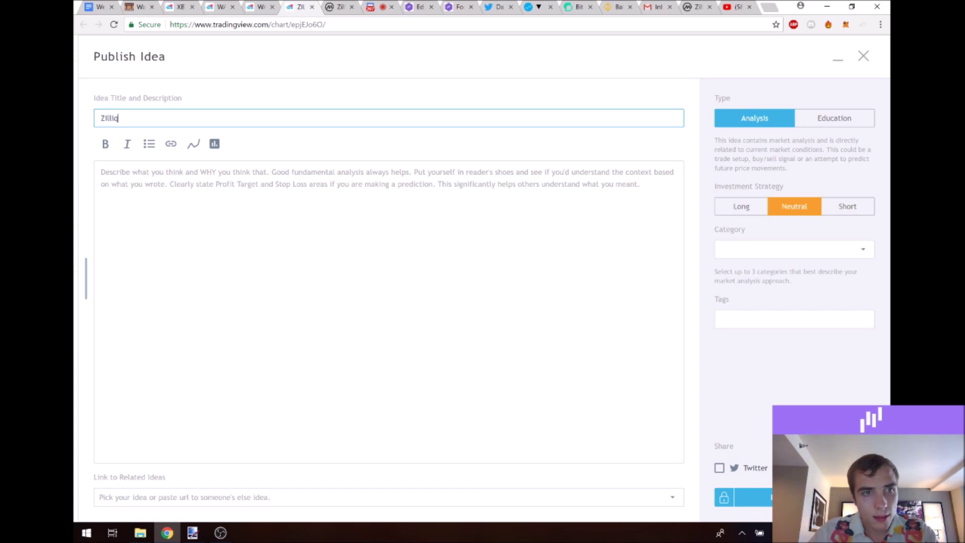
pyautogui.write('a 5-')
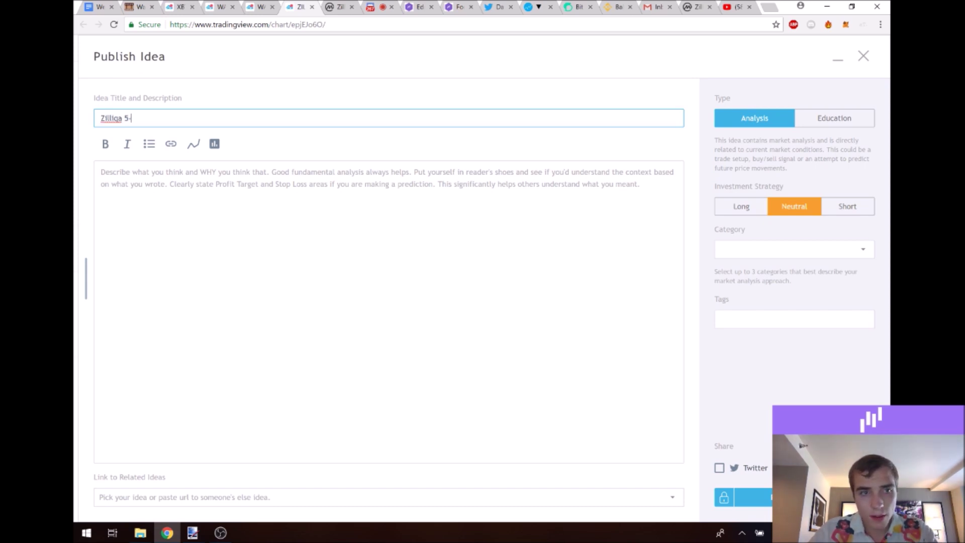
pyautogui.write('19-18')
pyautogui.click(102, 172)
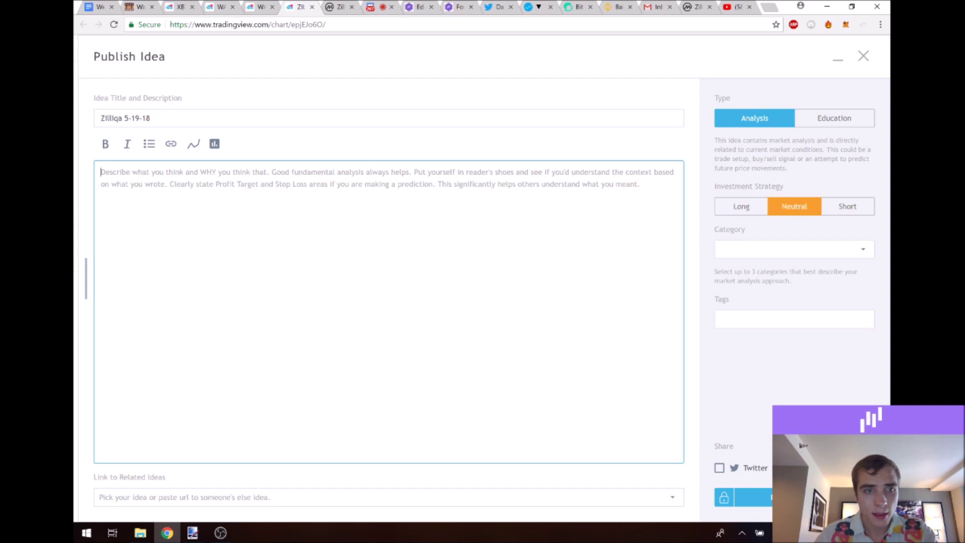
pyautogui.write('t')
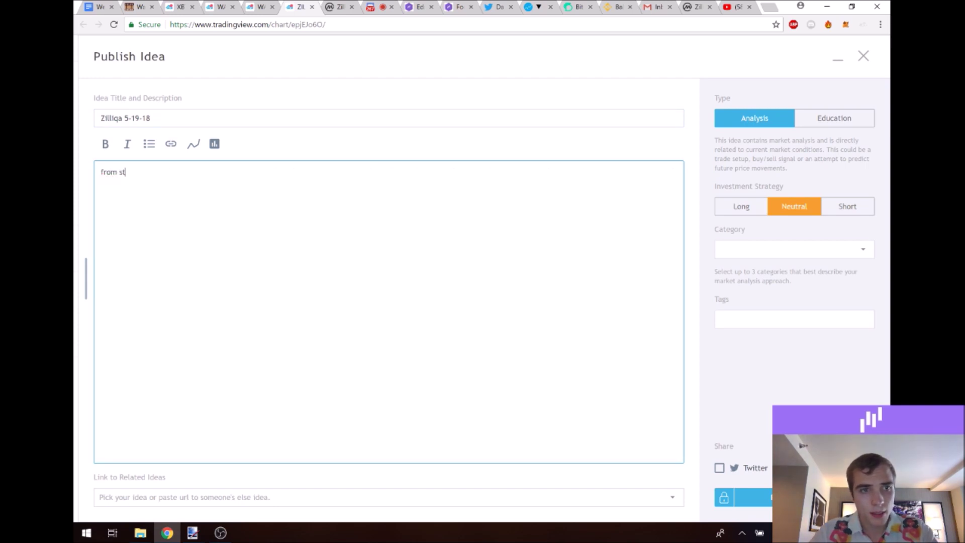
pyautogui.write('romstart to finish T')
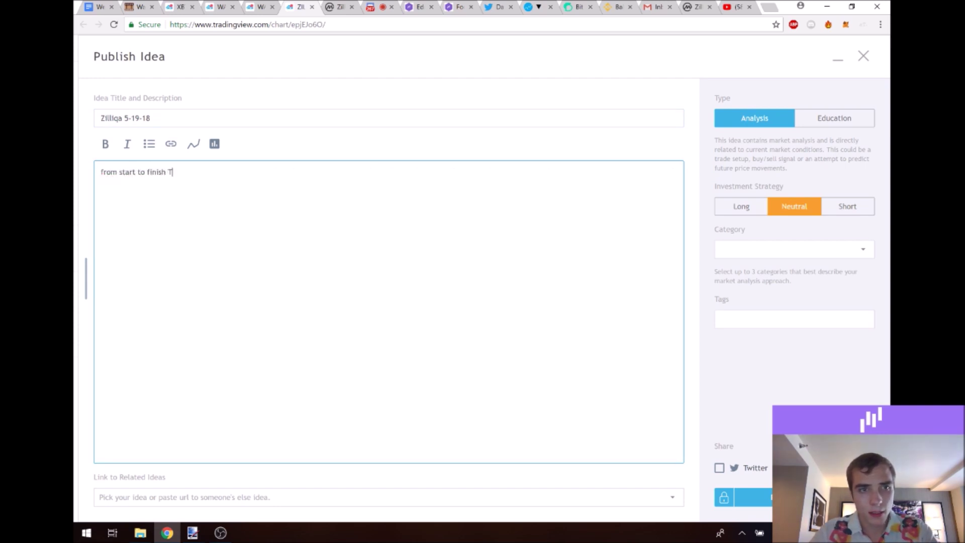
pyautogui.write('A')
# - Mark the idea Long, categorize it as Wave Analysis, tag it ta, and publish
pyautogui.click(741, 206)
pyautogui.click(777, 252)
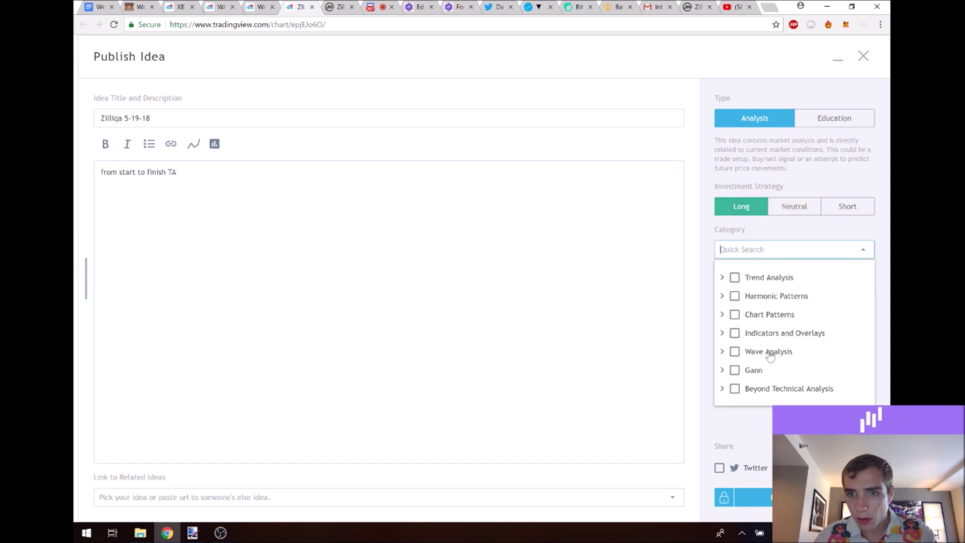
pyautogui.click(770, 351)
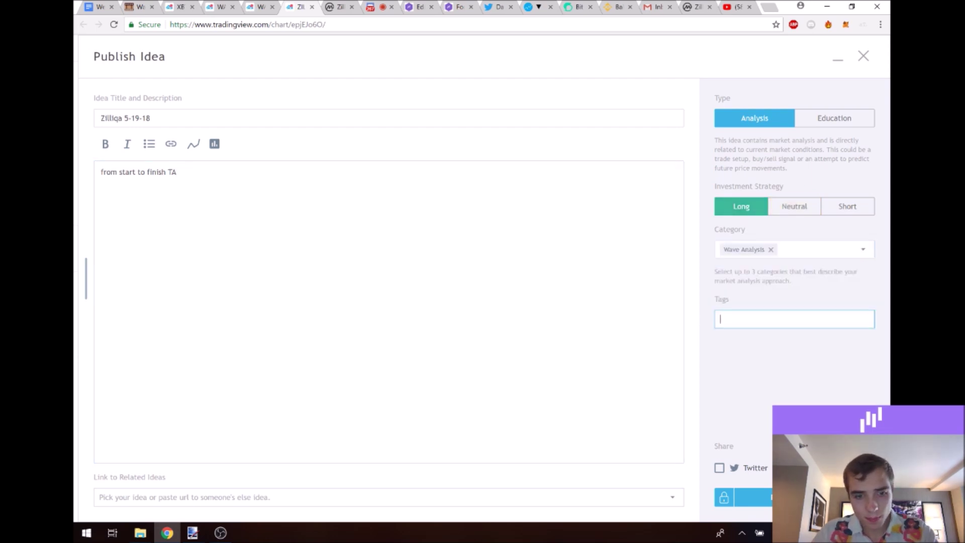
pyautogui.write('ta')
pyautogui.press('Return')
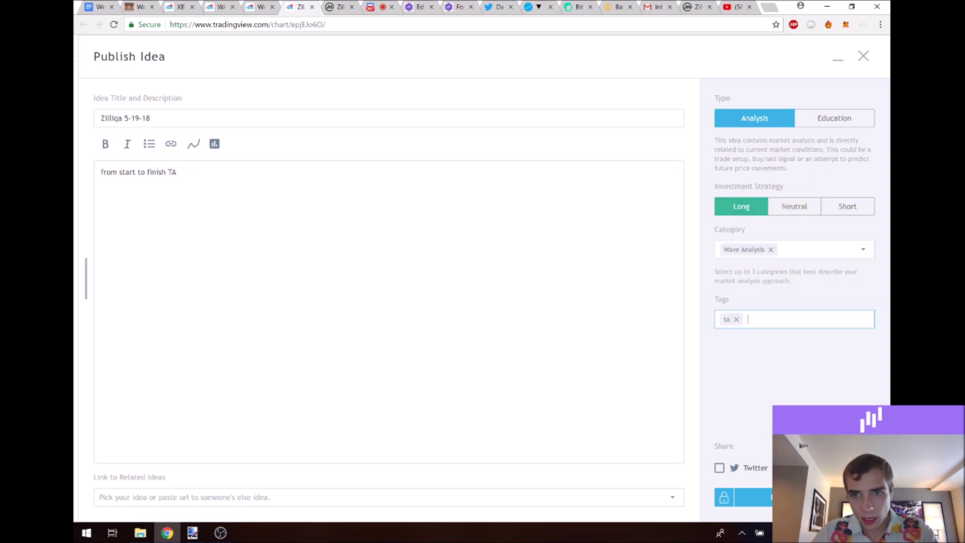
pyautogui.click(754, 498)
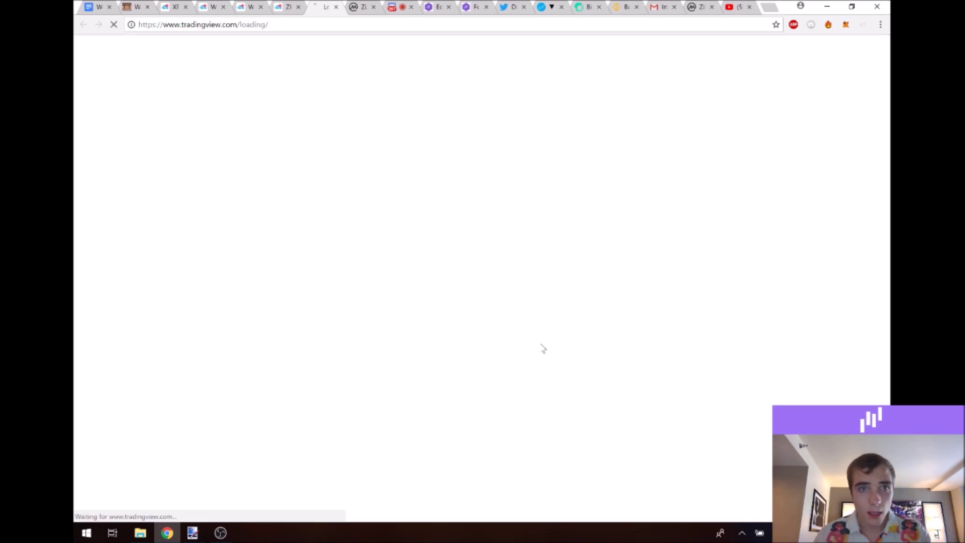
# - Remove all drawings from the ZILBTC chart and begin a trend line at the May peak
pyautogui.click(285, 5)
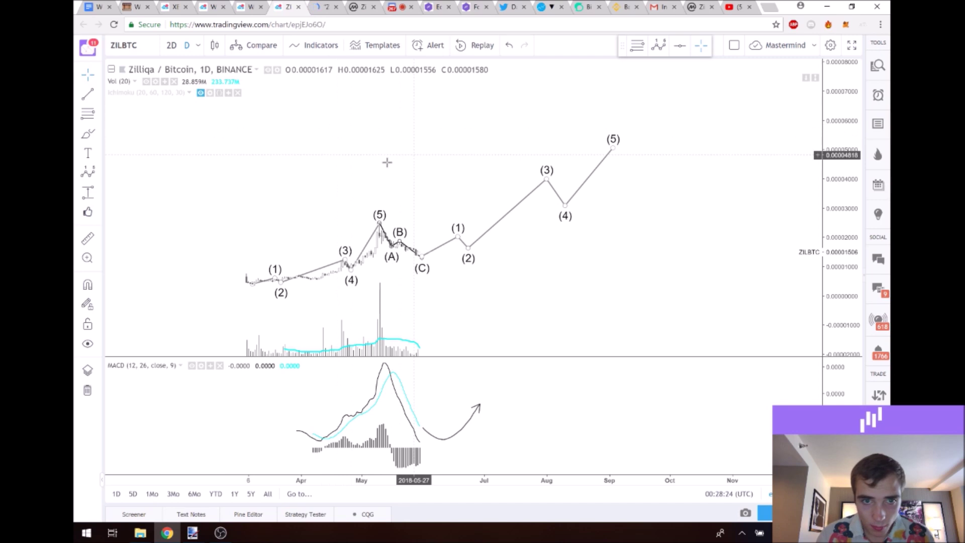
pyautogui.rightClick(354, 172)
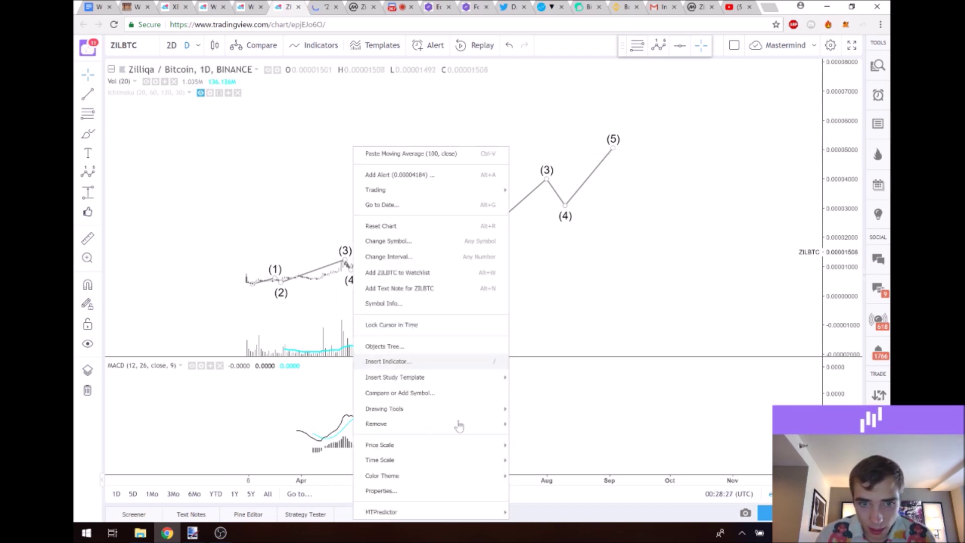
pyautogui.moveTo(482, 430)
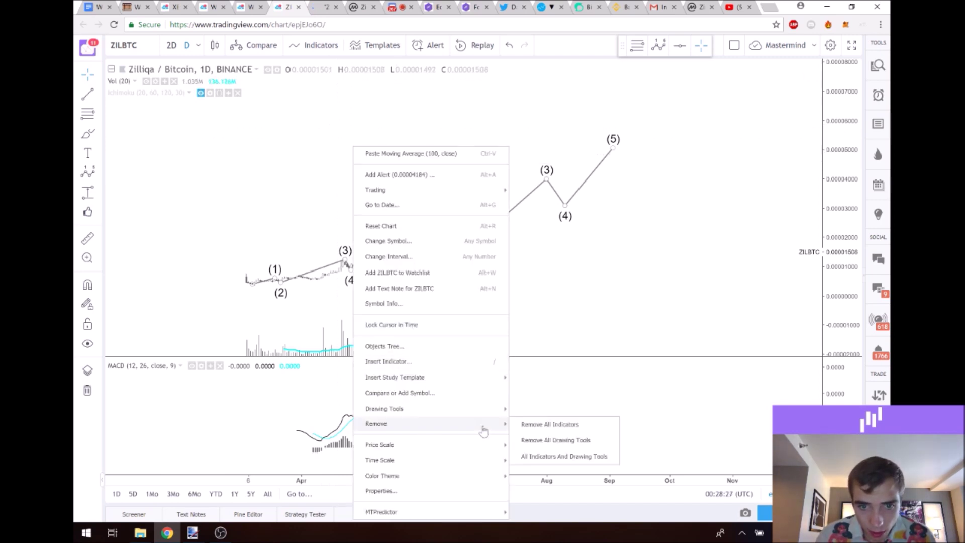
pyautogui.click(553, 440)
pyautogui.moveTo(499, 276); pyautogui.dragTo(590, 191)
pyautogui.hotkey('alt', 't')
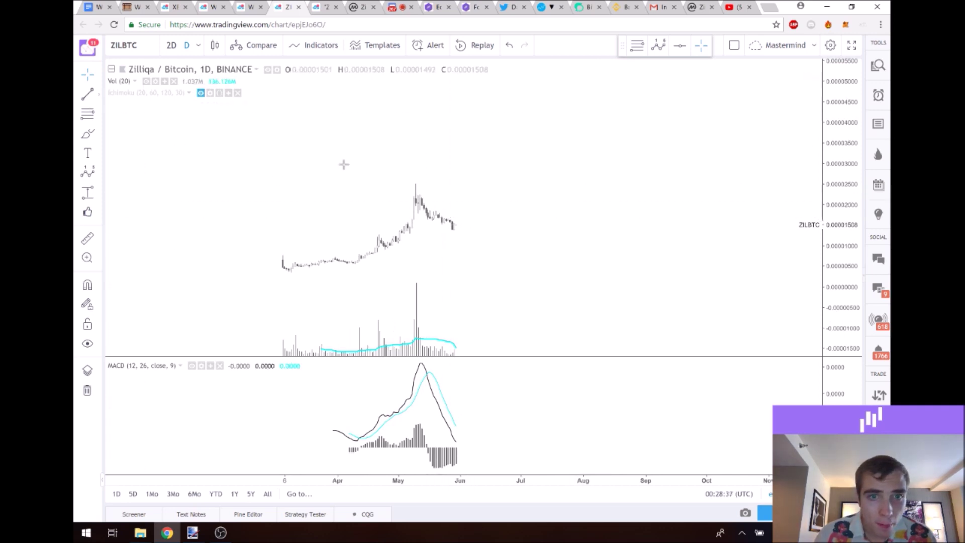
pyautogui.click(413, 191)
# - Draw the upper and lower bull-flag trend lines from the May peak past the last candle
pyautogui.click(468, 231)
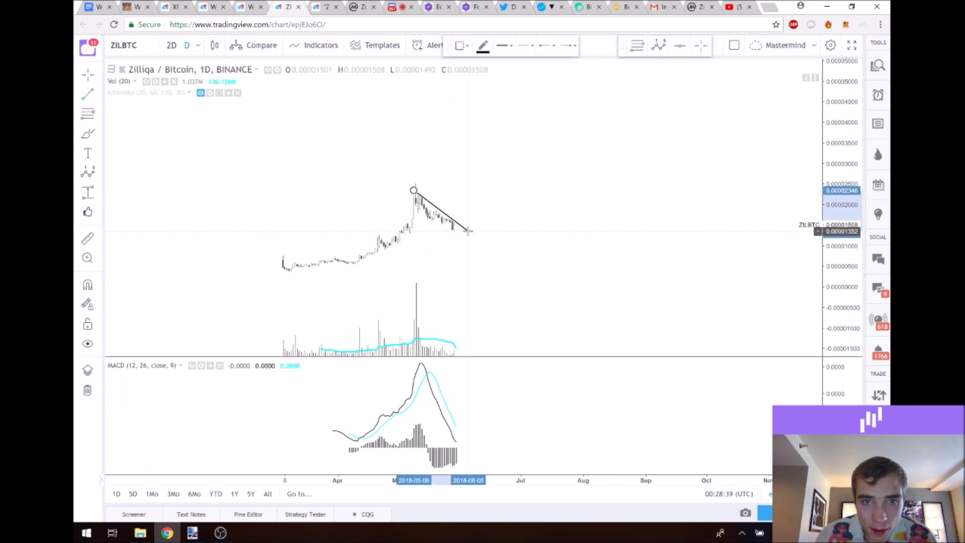
pyautogui.hotkey('alt', 't')
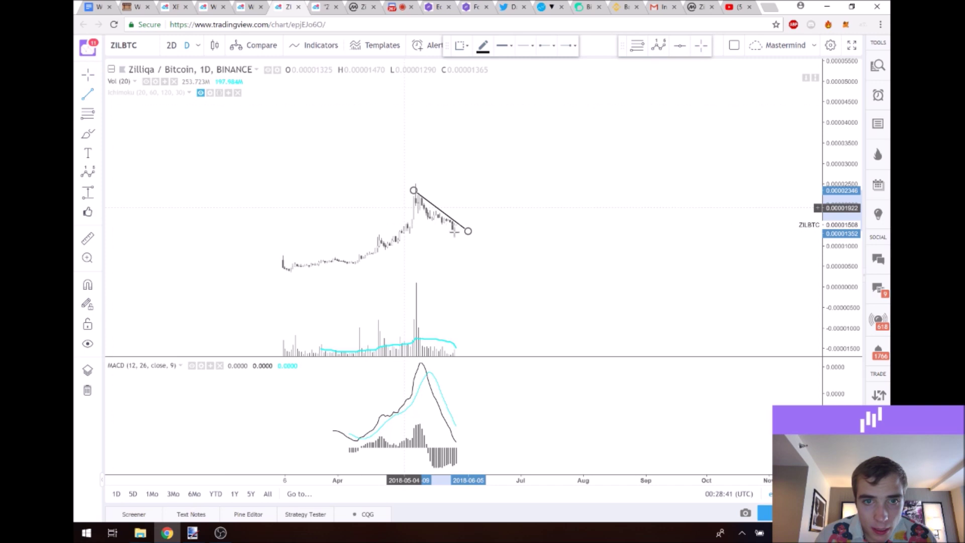
pyautogui.click(404, 207)
pyautogui.click(473, 243)
pyautogui.moveTo(404, 207); pyautogui.dragTo(405, 205)
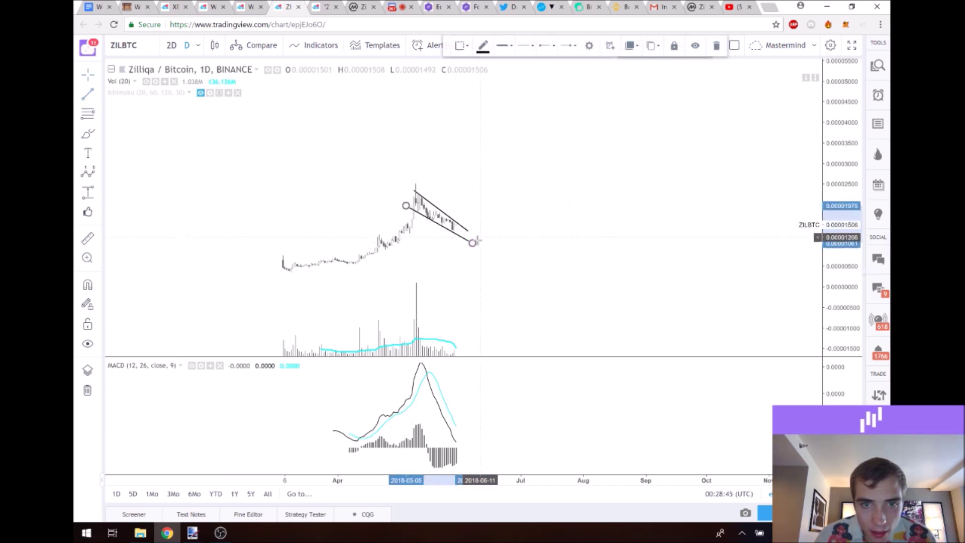
pyautogui.moveTo(472, 243); pyautogui.dragTo(462, 238)
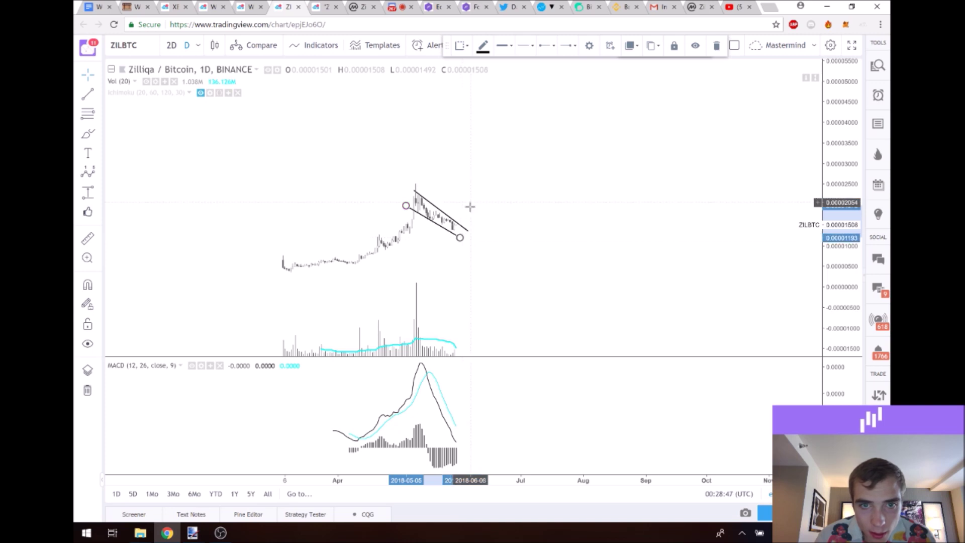
pyautogui.click(467, 230)
pyautogui.moveTo(469, 189); pyautogui.dragTo(472, 193)
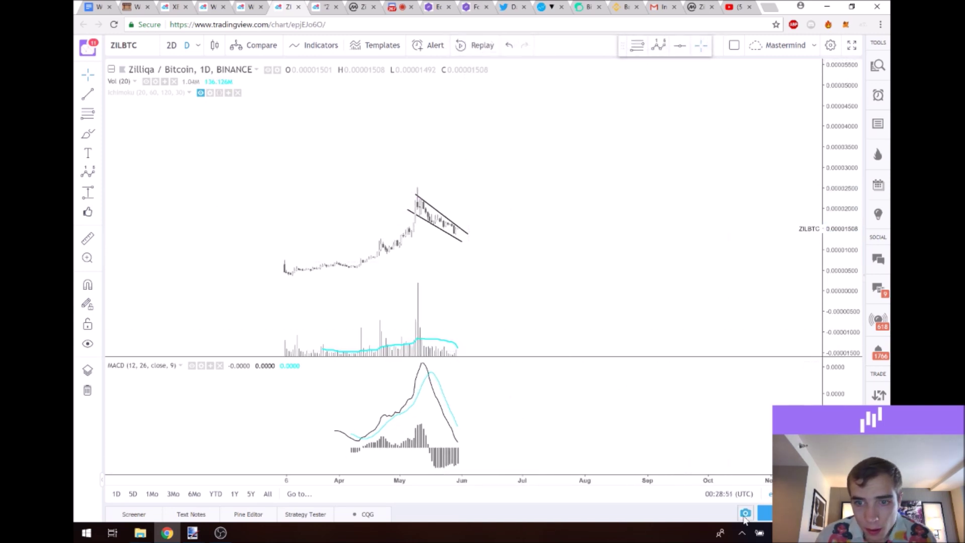
# - Snapshot the flag chart and post its link with a 'Bullish flag' note as an idea update
pyautogui.hotkey('alt', 's')
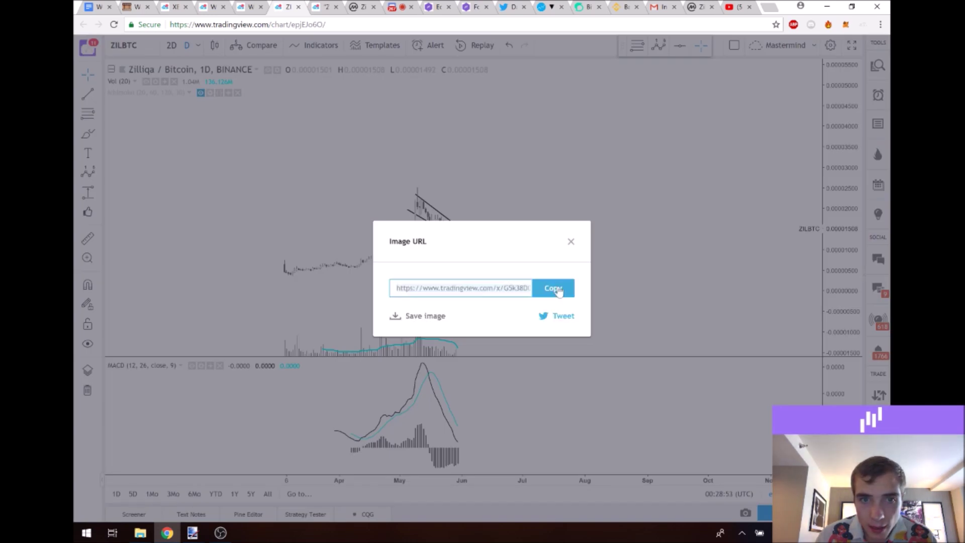
pyautogui.click(553, 287)
pyautogui.click(321, 6)
pyautogui.scroll(-8, 202, 237)
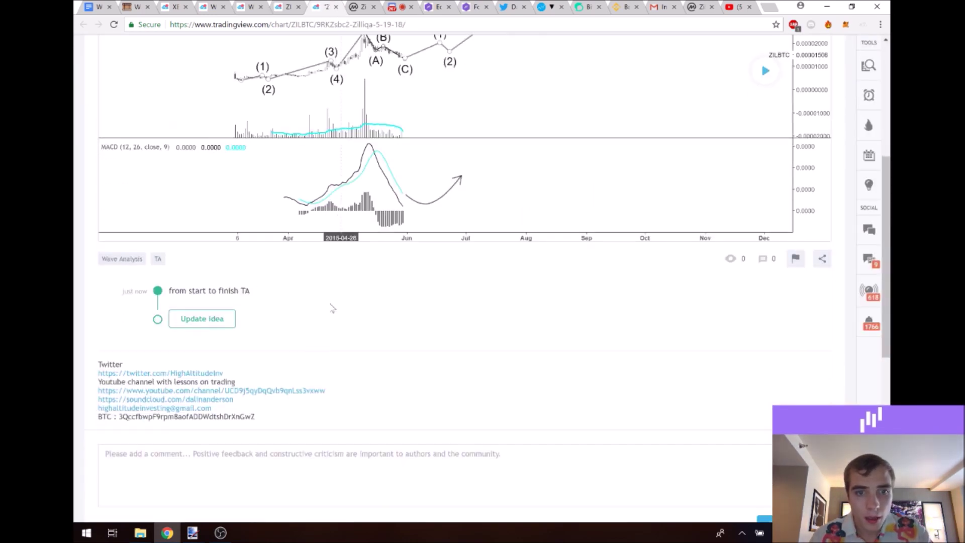
pyautogui.click(202, 210)
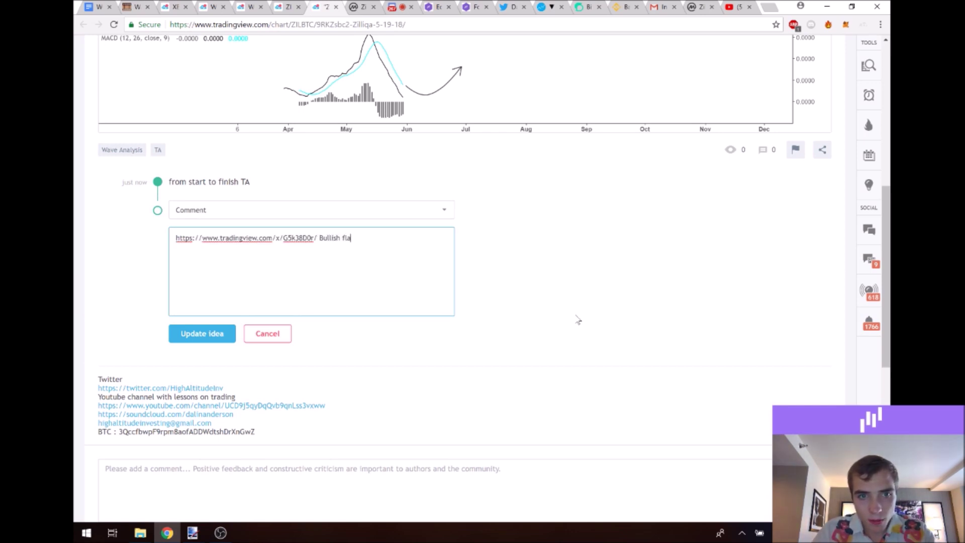
pyautogui.click(214, 337)
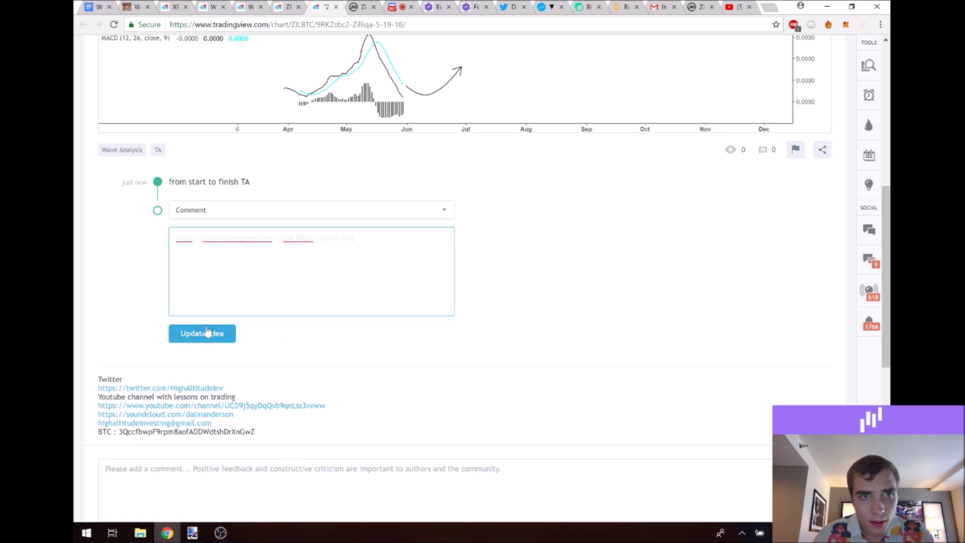
pyautogui.click(300, 7)
pyautogui.click(337, 133)
# - Remove all drawings from the ZILBTC chart and restart an Elliott impulse wave at the March low (0)
pyautogui.rightClick(345, 191)
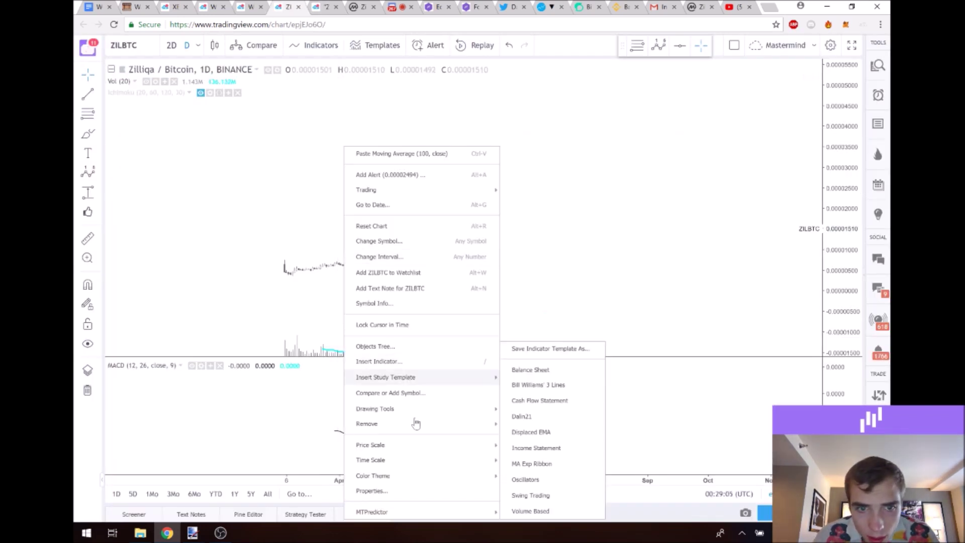
pyautogui.moveTo(414, 423)
pyautogui.click(593, 440)
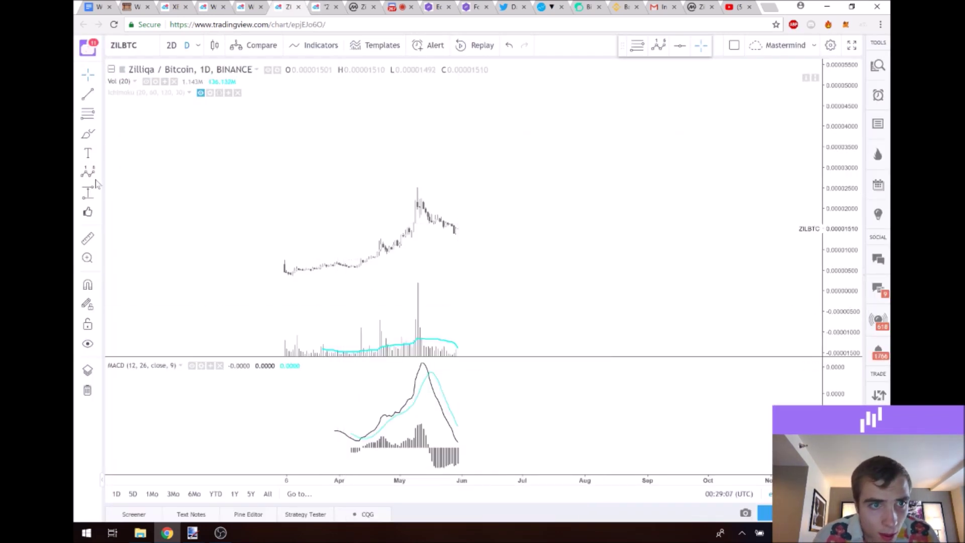
pyautogui.click(293, 274)
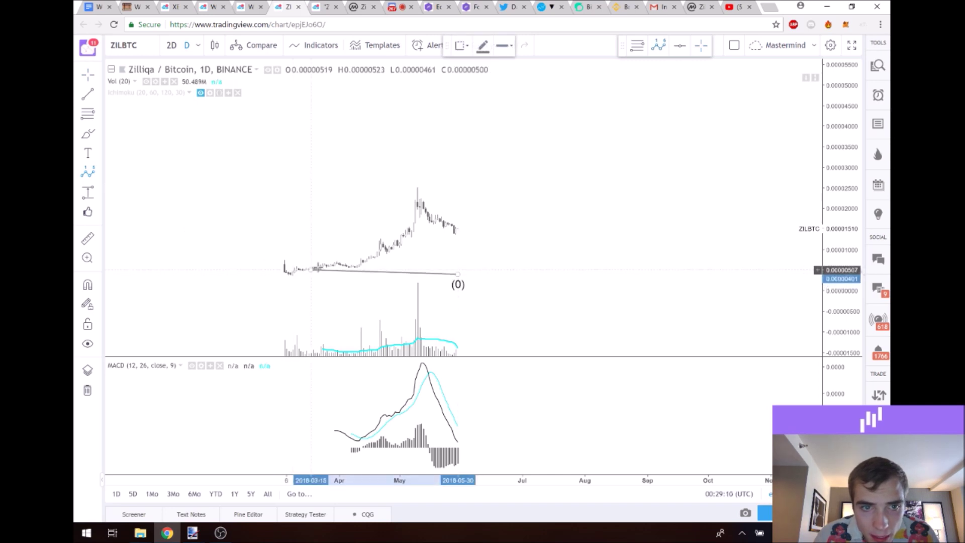
pyautogui.press('Escape')
pyautogui.click(152, 206)
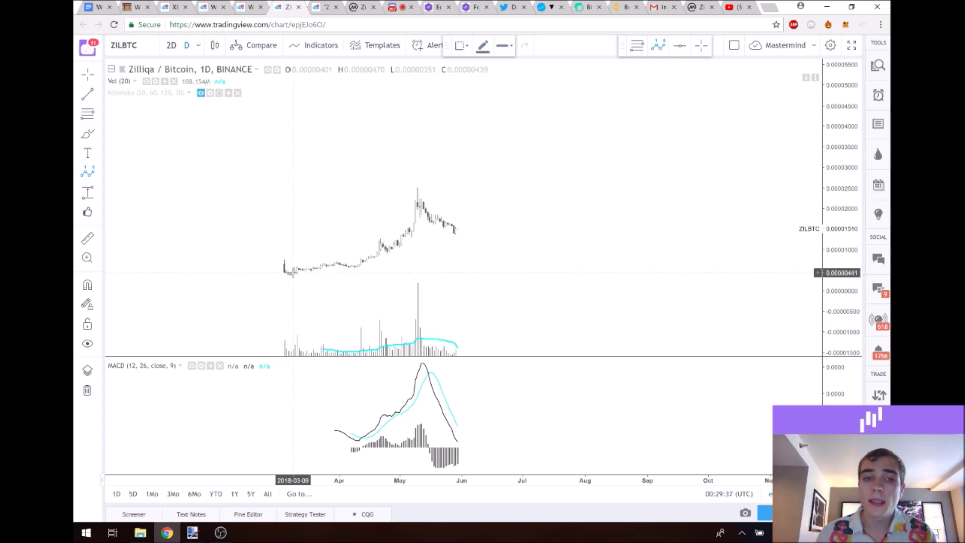
pyautogui.click(293, 272)
# - Place impulse wave points (1)–(5), ending at the May price peak
pyautogui.click(334, 261)
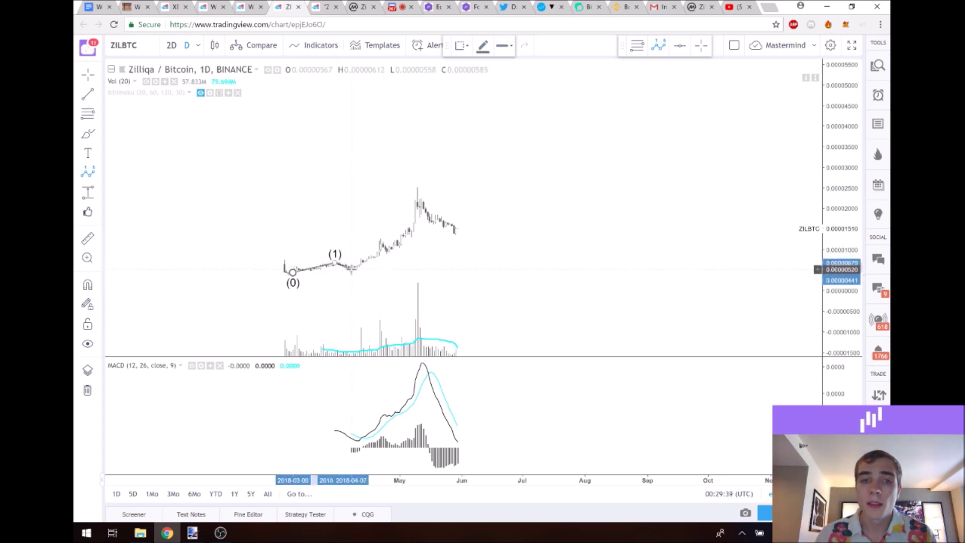
pyautogui.click(351, 267)
pyautogui.click(381, 236)
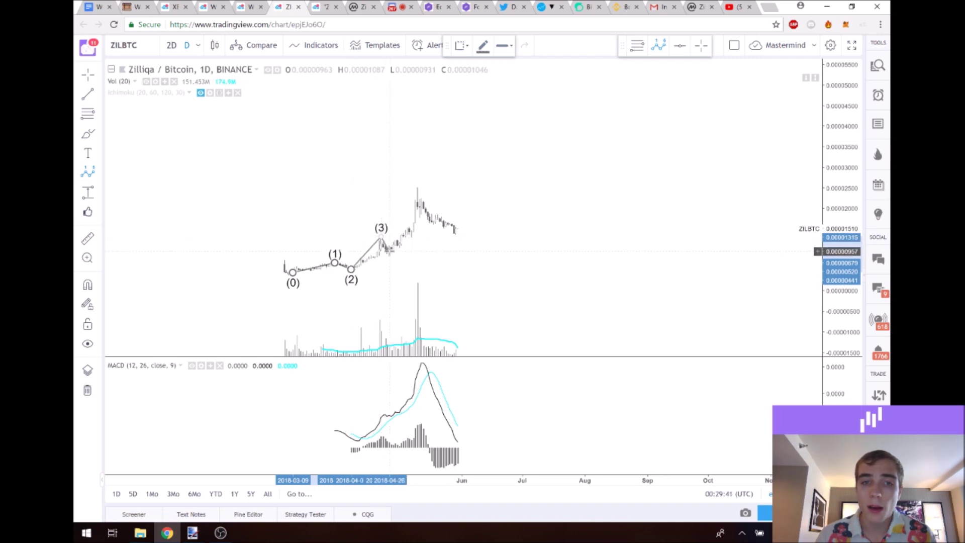
pyautogui.click(389, 251)
pyautogui.click(418, 189)
pyautogui.moveTo(466, 194); pyautogui.dragTo(461, 194)
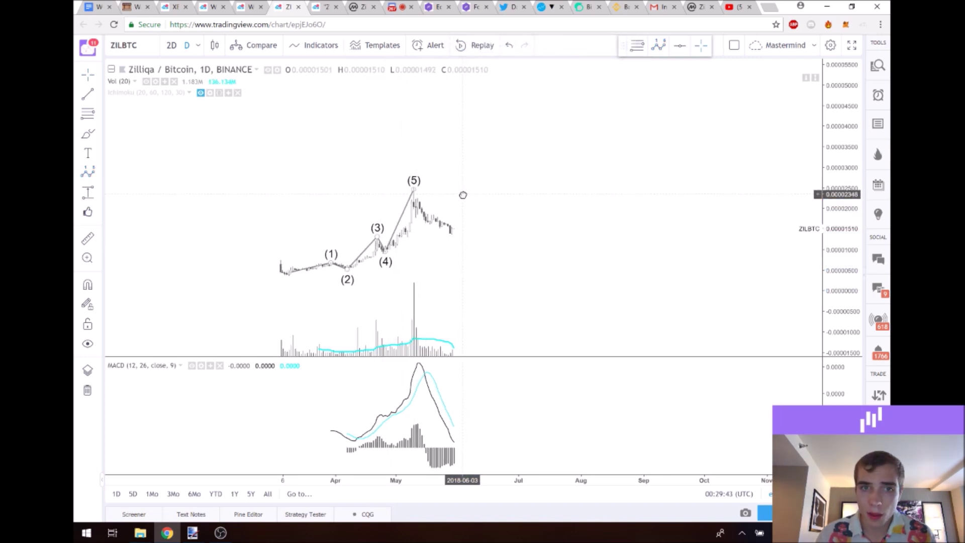
# - Add an Elliott (A)(B)(C) correction from the (5) peak projecting lower into late June
pyautogui.click(100, 177)
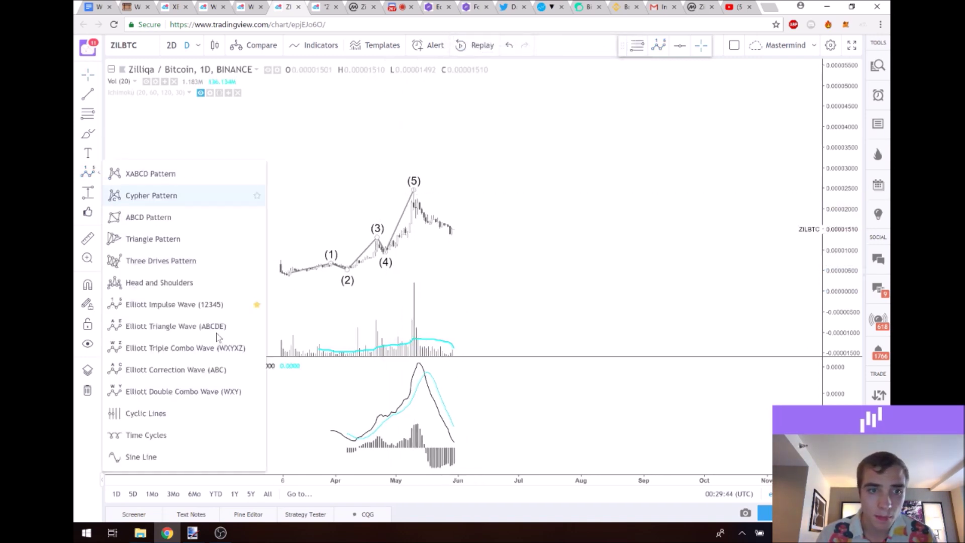
pyautogui.click(216, 370)
pyautogui.click(414, 187)
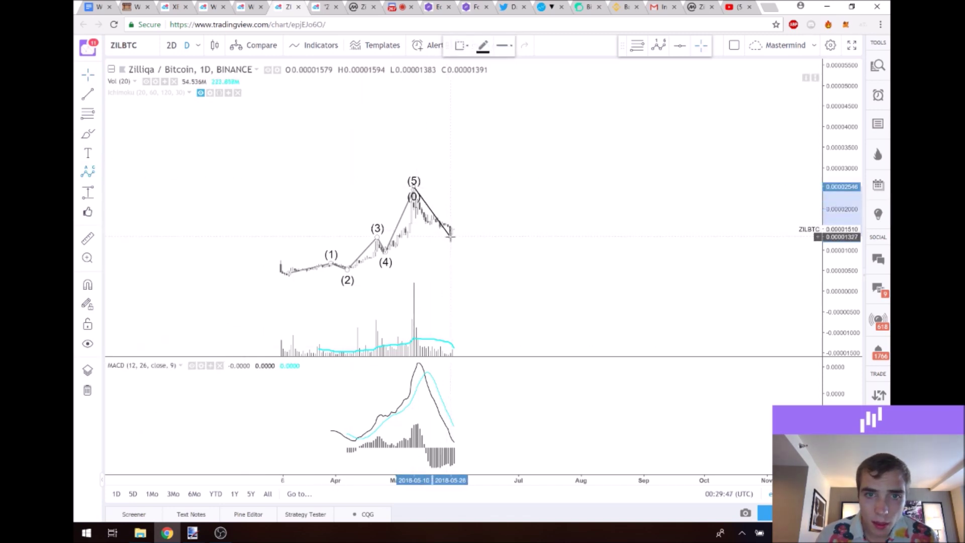
pyautogui.click(451, 234)
pyautogui.click(474, 206)
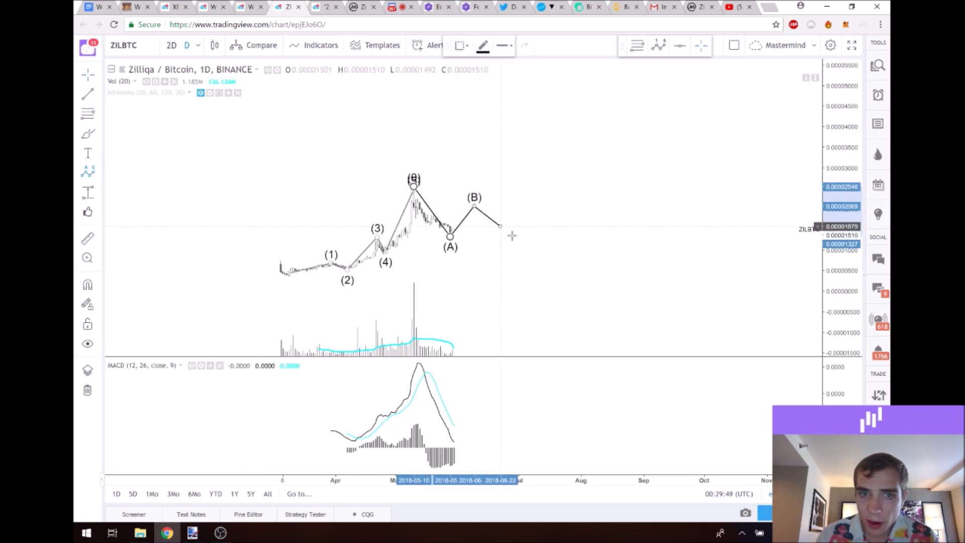
pyautogui.click(533, 250)
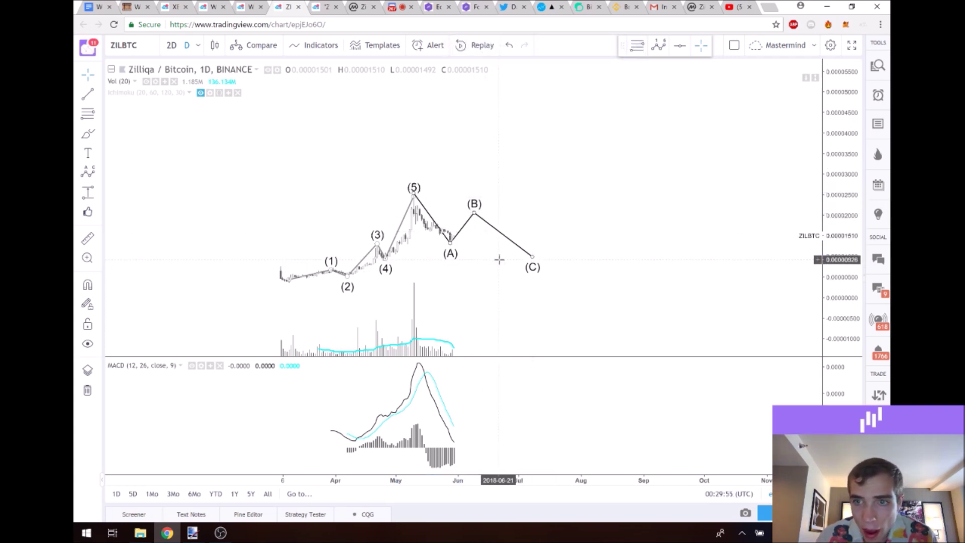
# - Move point (C) slightly earlier and frame the whole wave count on the chart
pyautogui.click(532, 256)
pyautogui.moveTo(532, 256); pyautogui.dragTo(524, 256)
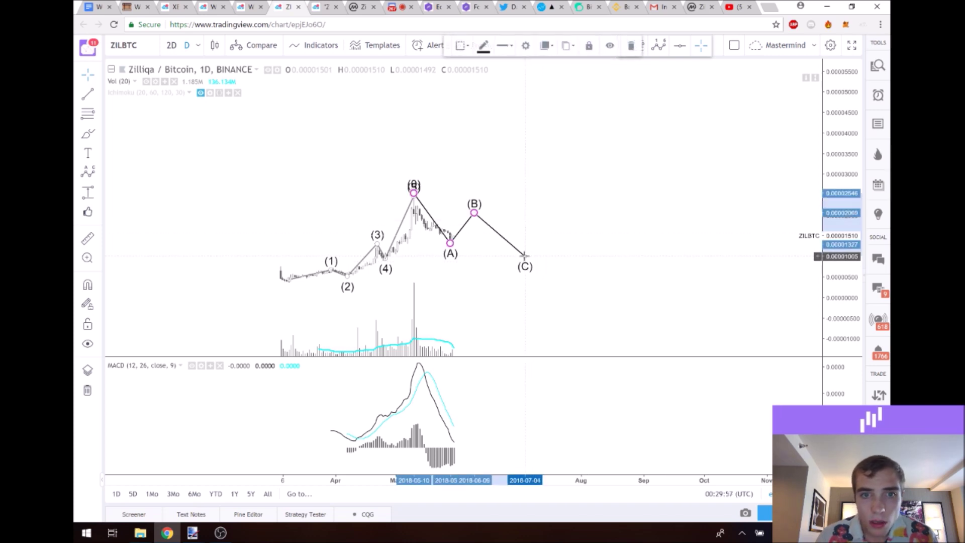
pyautogui.scroll(-1, 548, 201)
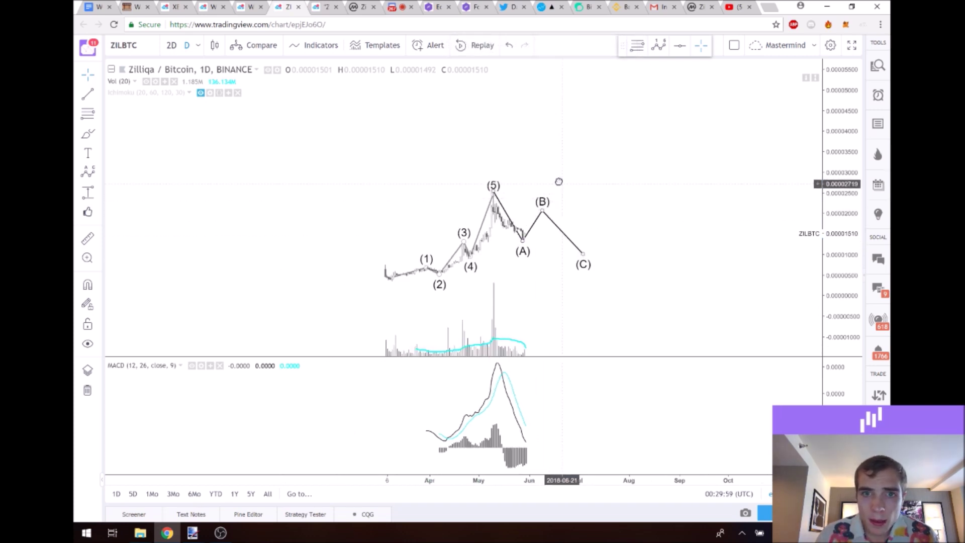
pyautogui.scroll(-1, 553, 186)
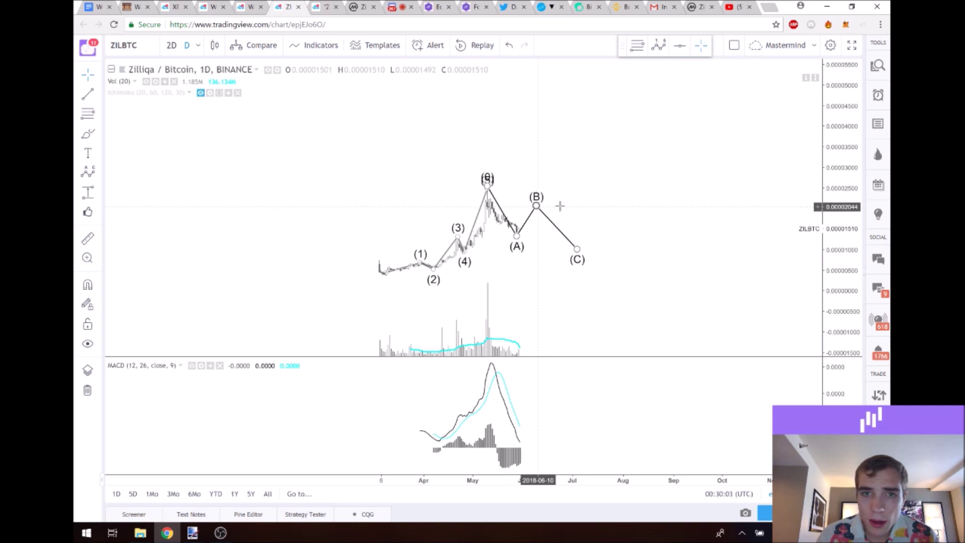
pyautogui.moveTo(547, 209); pyautogui.dragTo(521, 211)
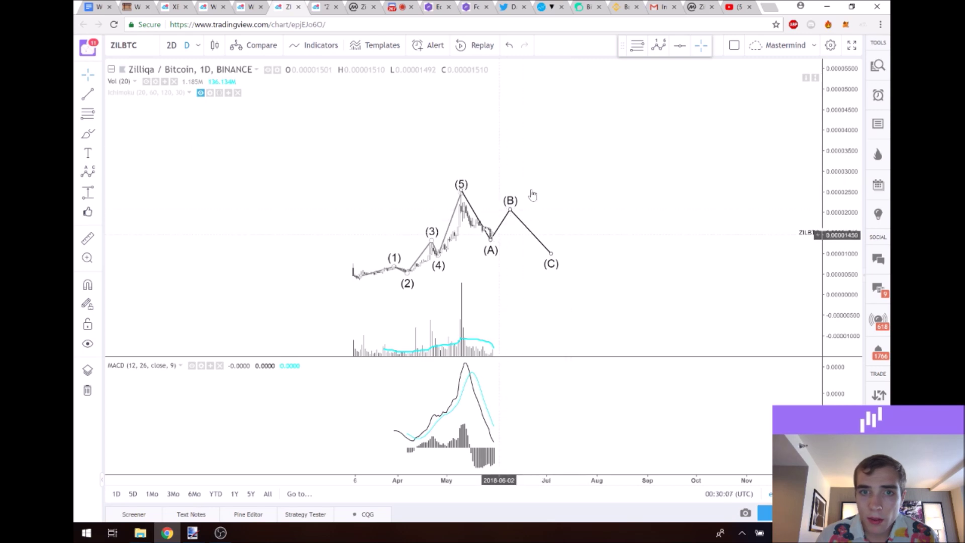
pyautogui.moveTo(554, 181); pyautogui.dragTo(556, 182)
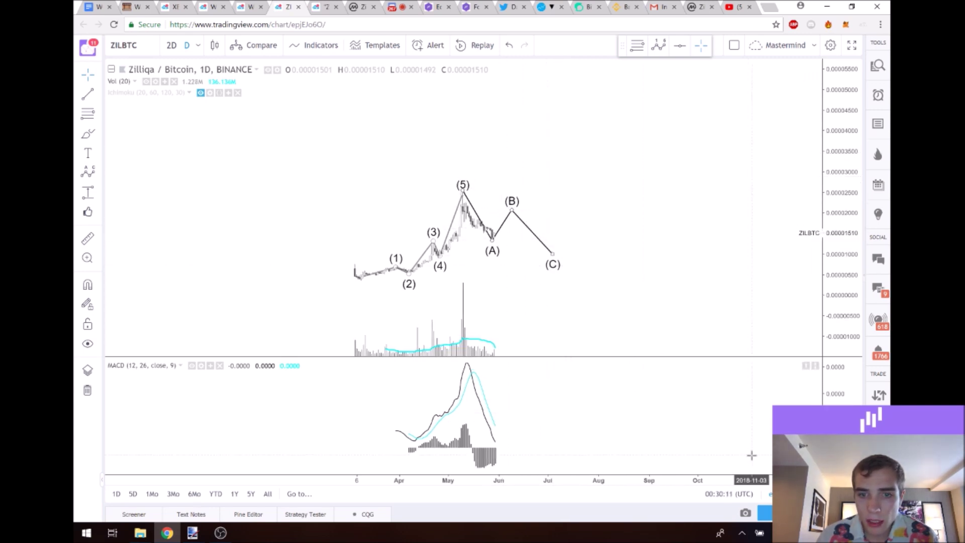
# - Take a snapshot of the alternative wave count chart and copy its image link
pyautogui.click(745, 517)
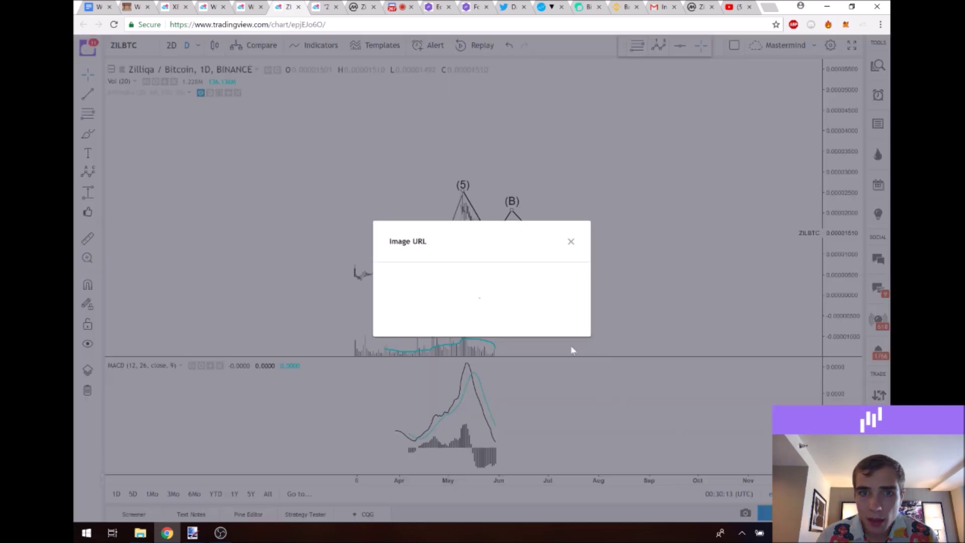
pyautogui.click(540, 285)
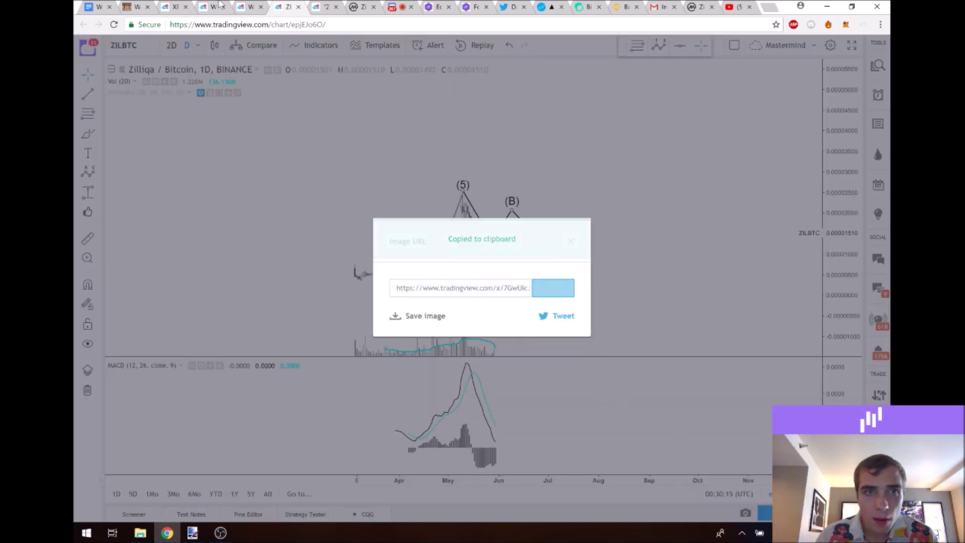
pyautogui.hotkey('ctrl', 'Tab')
# - Post an idea update with the snapshot link captioned 'Alt count' on the Zilliqa idea
pyautogui.scroll(-3, 226, 331)
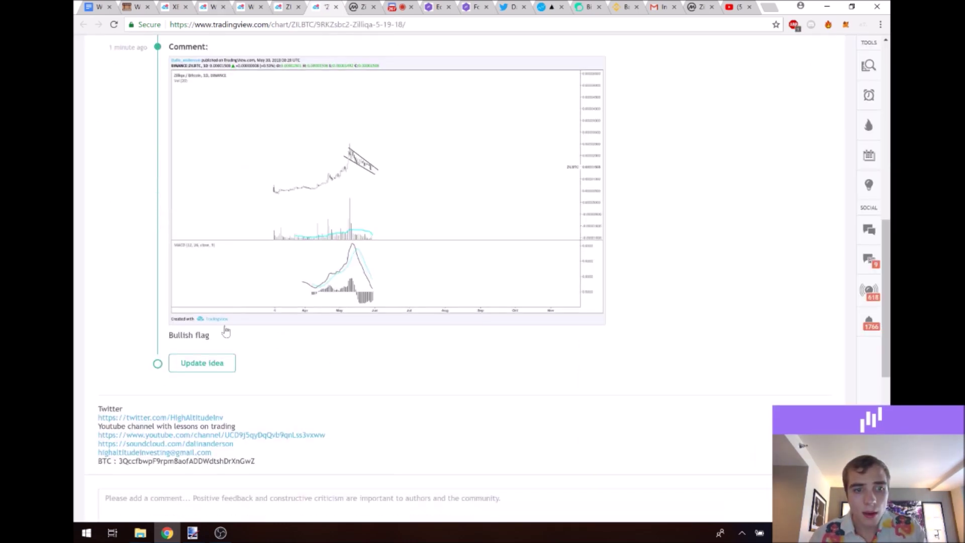
pyautogui.click(202, 363)
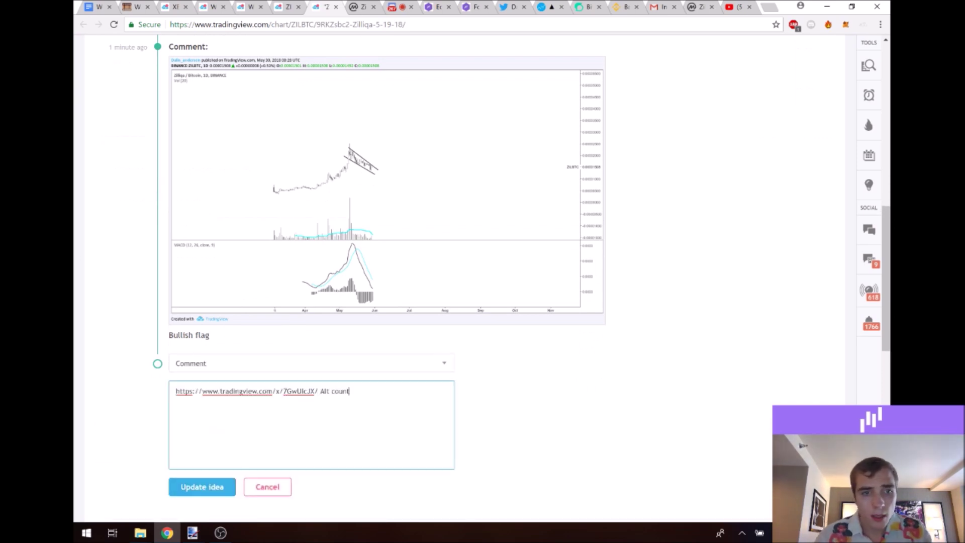
pyautogui.click(202, 486)
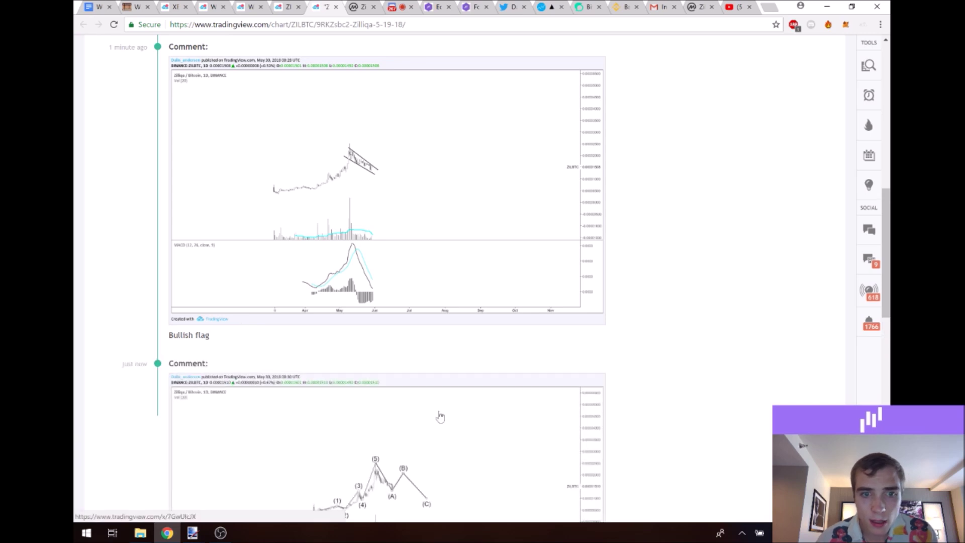
pyautogui.scroll(-2, 491, 420)
pyautogui.scroll(-2, 688, 397)
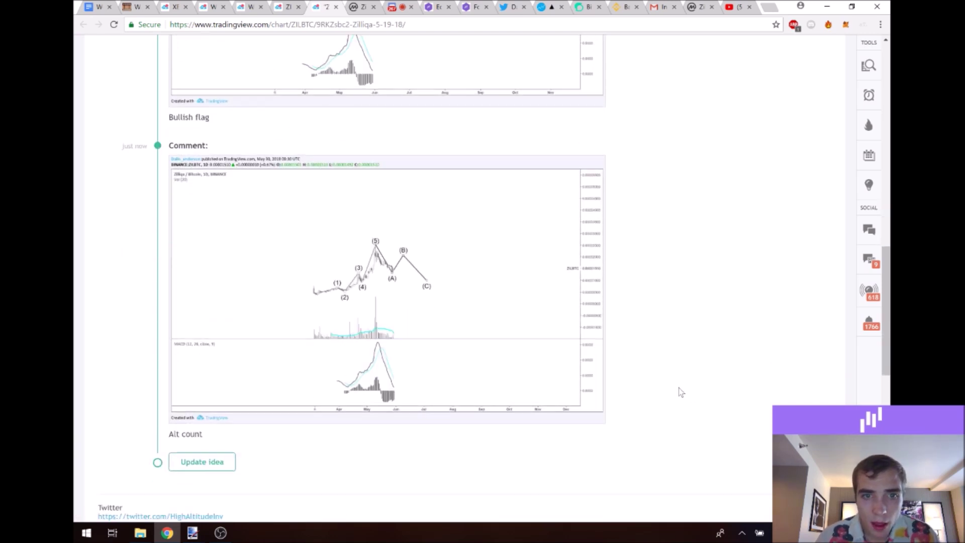
pyautogui.scroll(-1, 659, 361)
pyautogui.scroll(8, 664, 367)
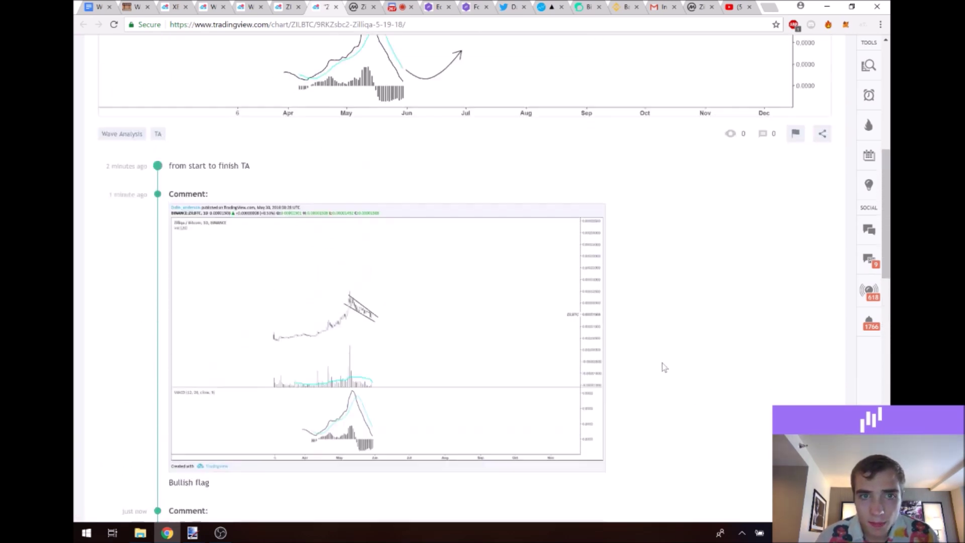